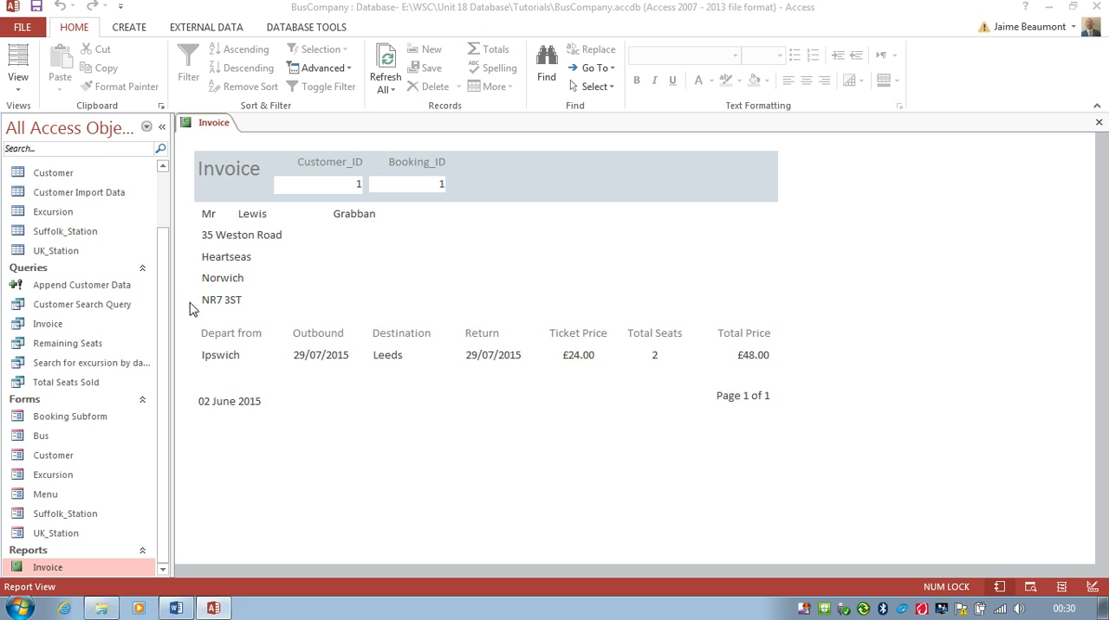
Step: Run the Invoice query for a customer ID and booking ID, review its columns, and close the query and the open Invoice report
{"action": "double_click", "coordinate": [52, 327]}
{"action": "type", "text": "1"}
{"action": "key", "text": "Return"}
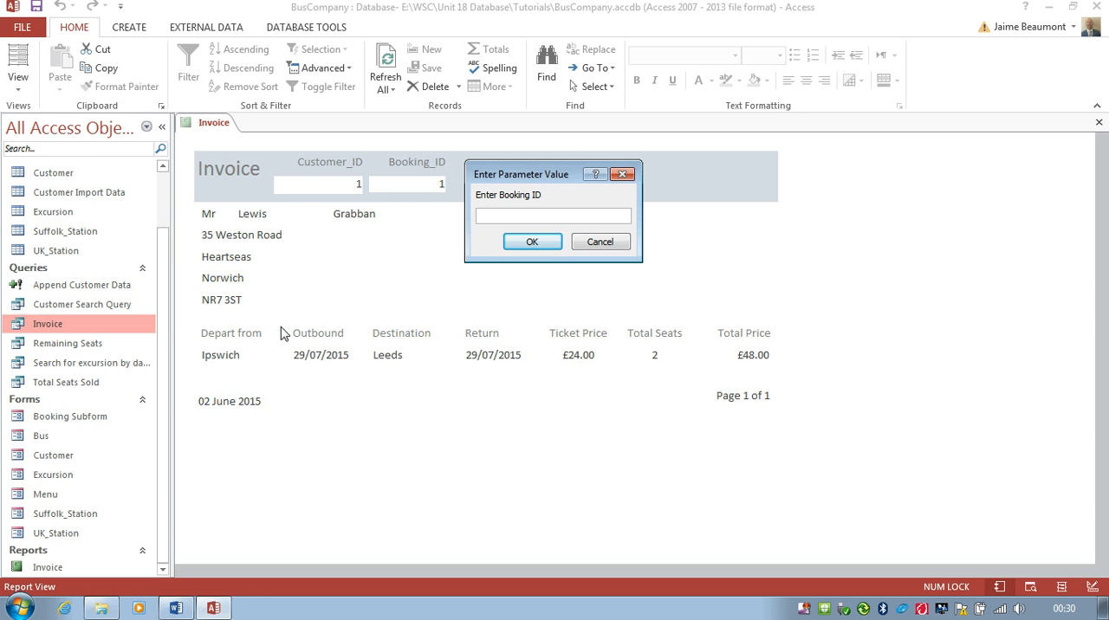
{"action": "type", "text": "2"}
{"action": "key", "text": "Return"}
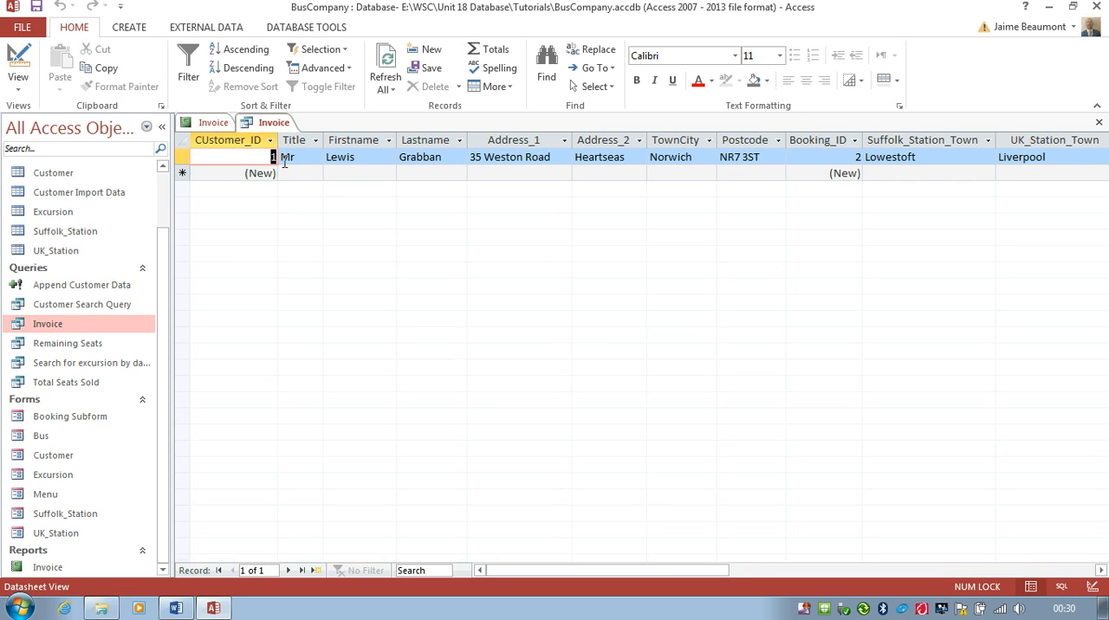
{"action": "left_click_drag", "start_coordinate": [675, 570], "coordinate": [860, 577]}
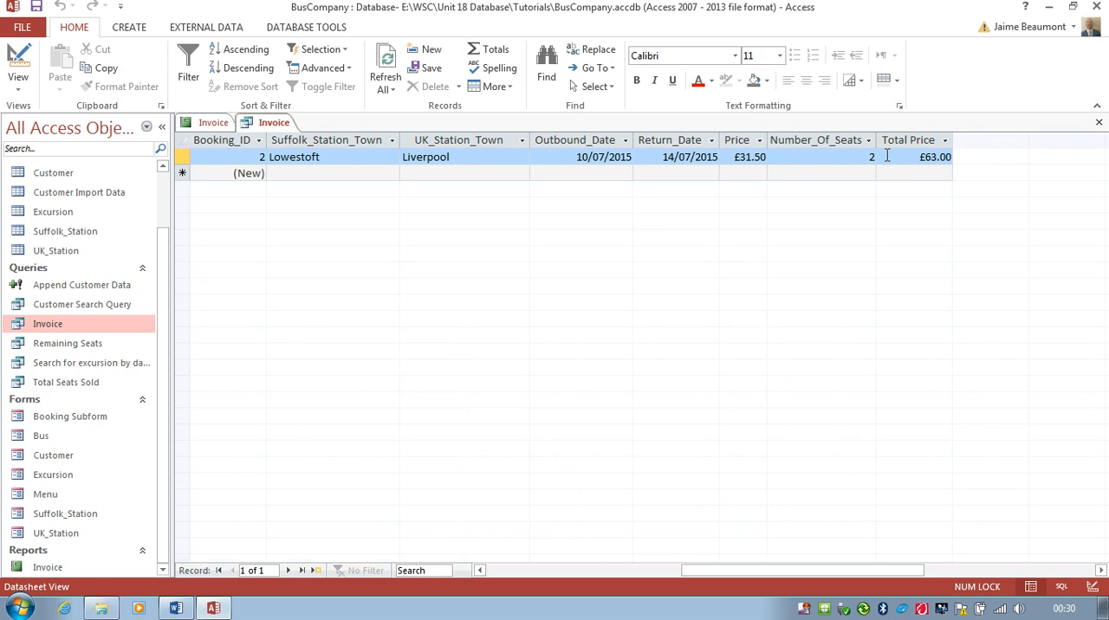
{"action": "left_click", "coordinate": [1096, 126]}
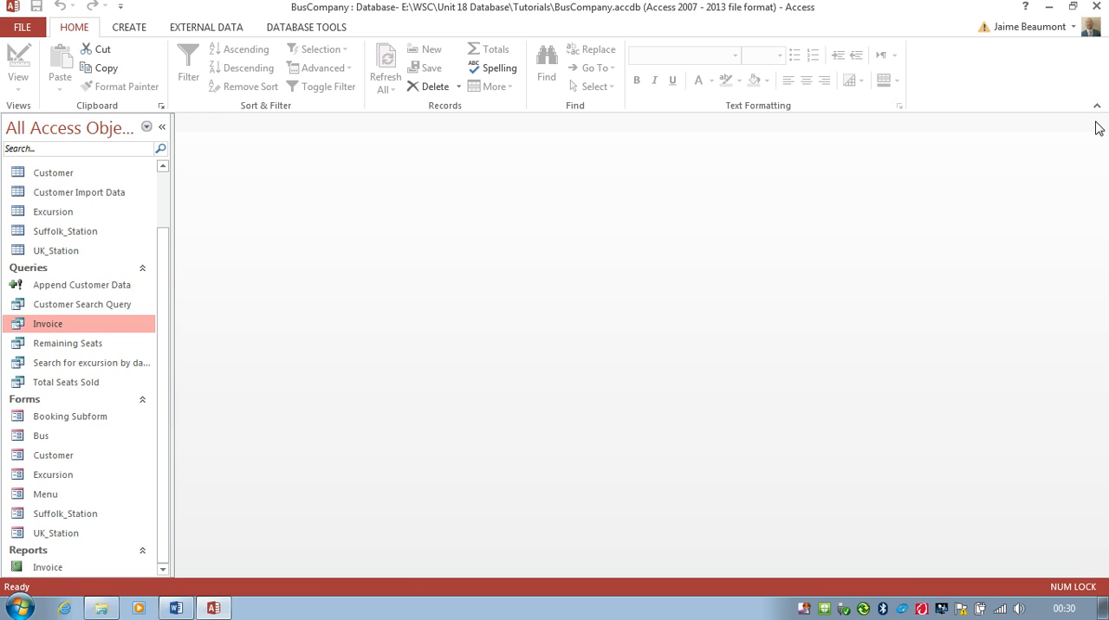
{"action": "left_click", "coordinate": [1098, 127]}
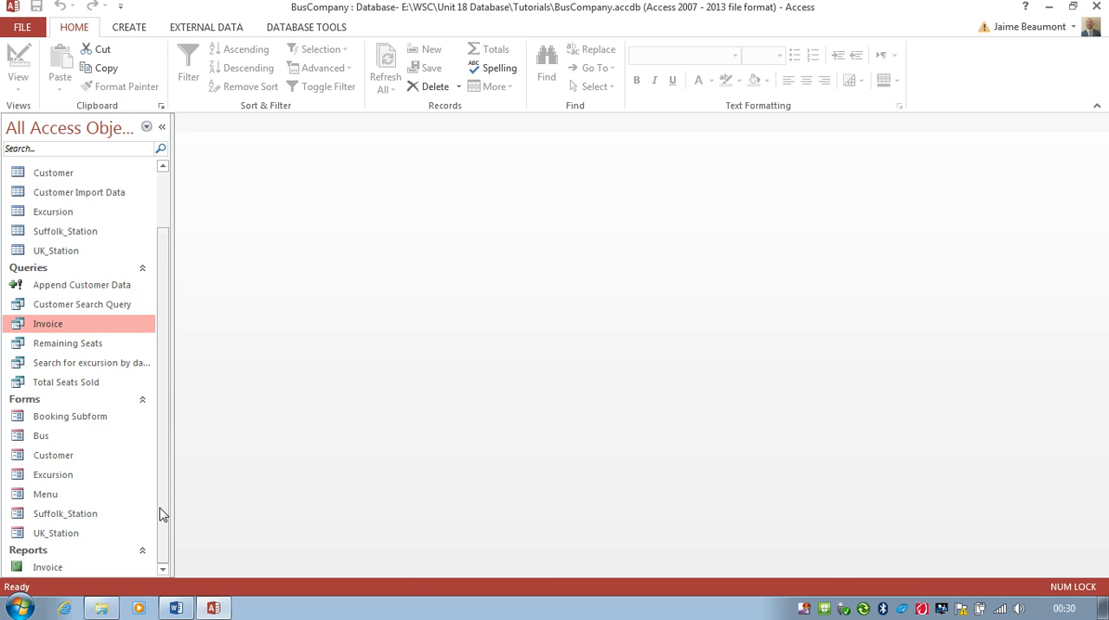
Step: Start a new report with the Report Wizard, based on the Invoice query and including all its fields
{"action": "left_click_drag", "start_coordinate": [168, 512], "coordinate": [166, 497]}
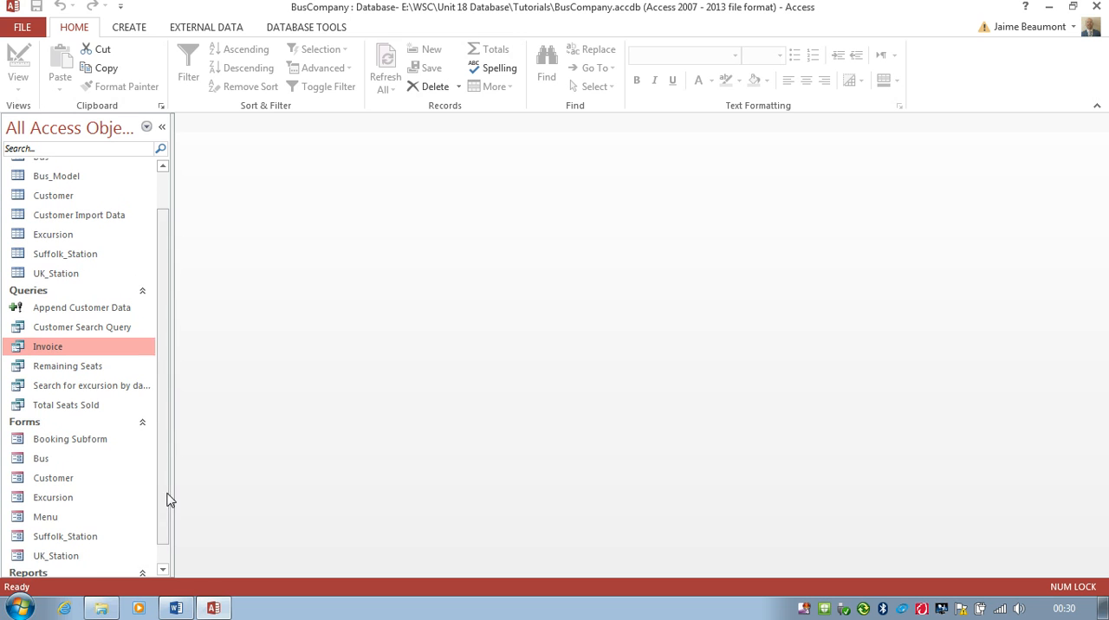
{"action": "left_click", "coordinate": [130, 27]}
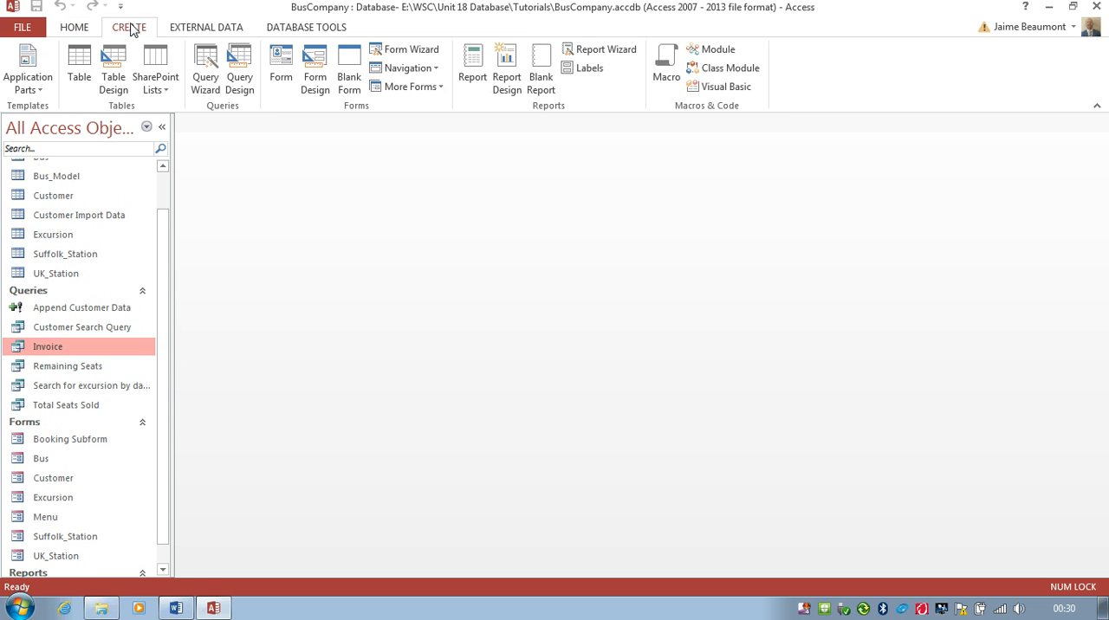
{"action": "left_click", "coordinate": [603, 54]}
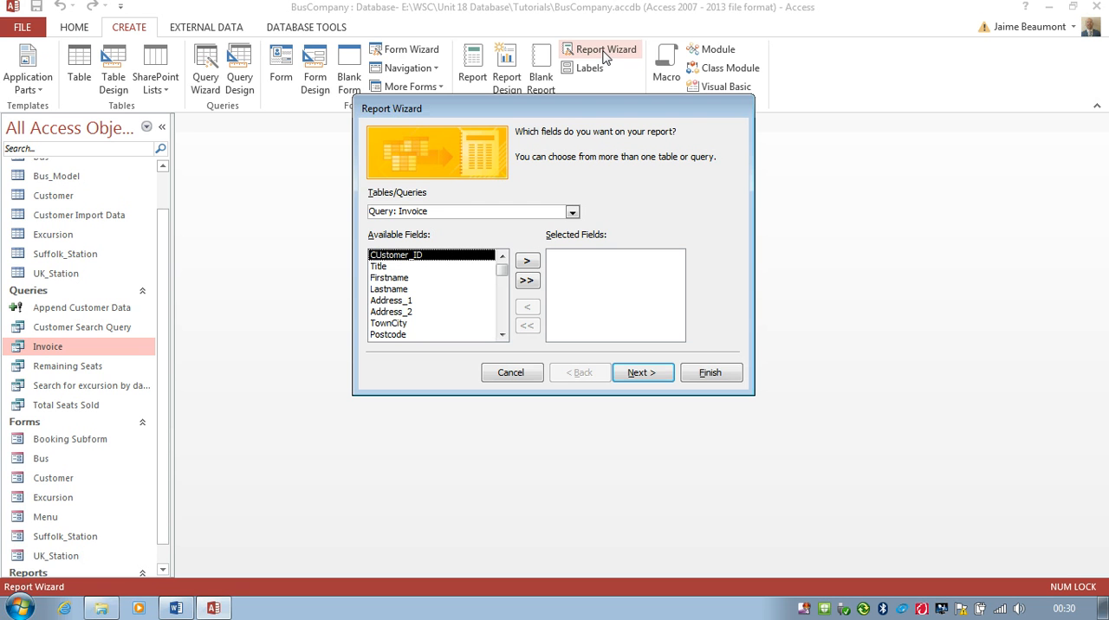
{"action": "left_click", "coordinate": [572, 212]}
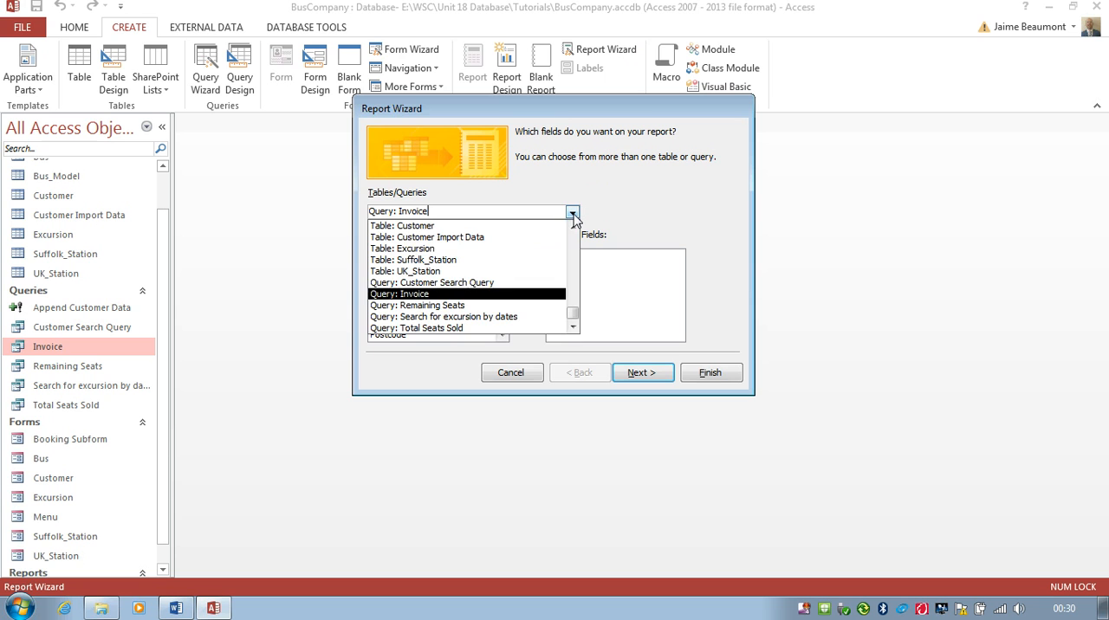
{"action": "left_click", "coordinate": [410, 296]}
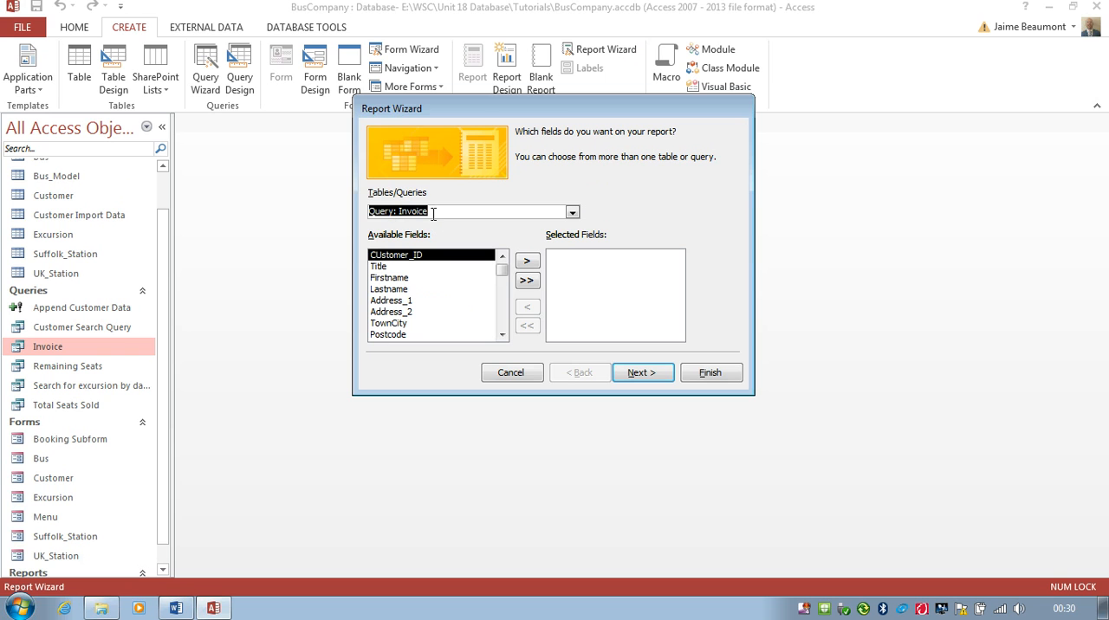
{"action": "left_click", "coordinate": [526, 282]}
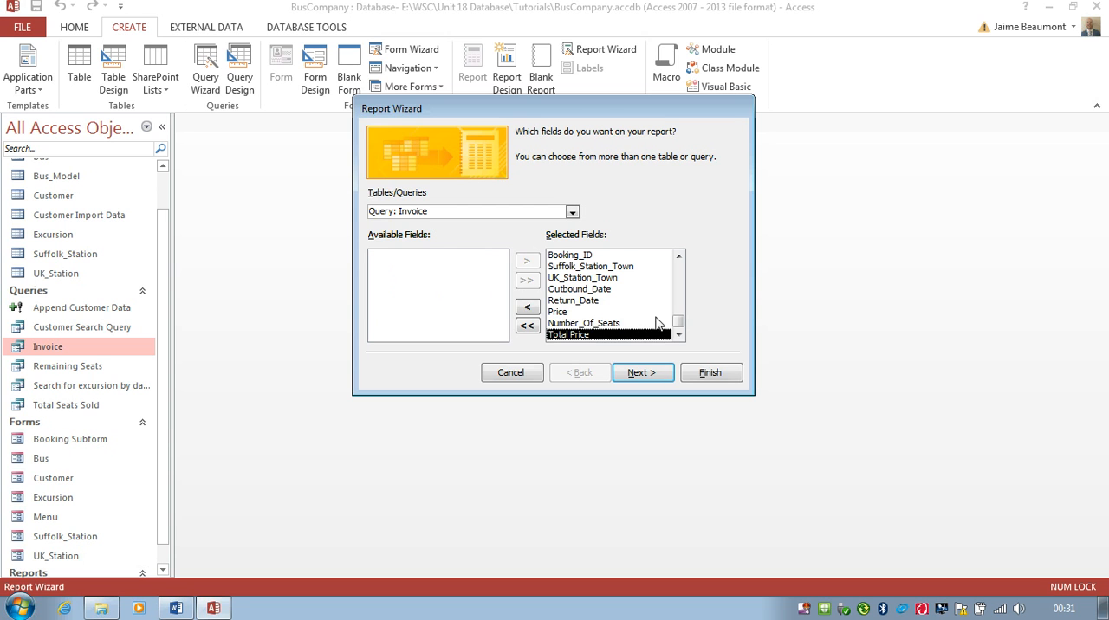
Step: Finish the wizard with no grouping or sorting, a tabular portrait layout and the title Invoice1
{"action": "left_click", "coordinate": [644, 382]}
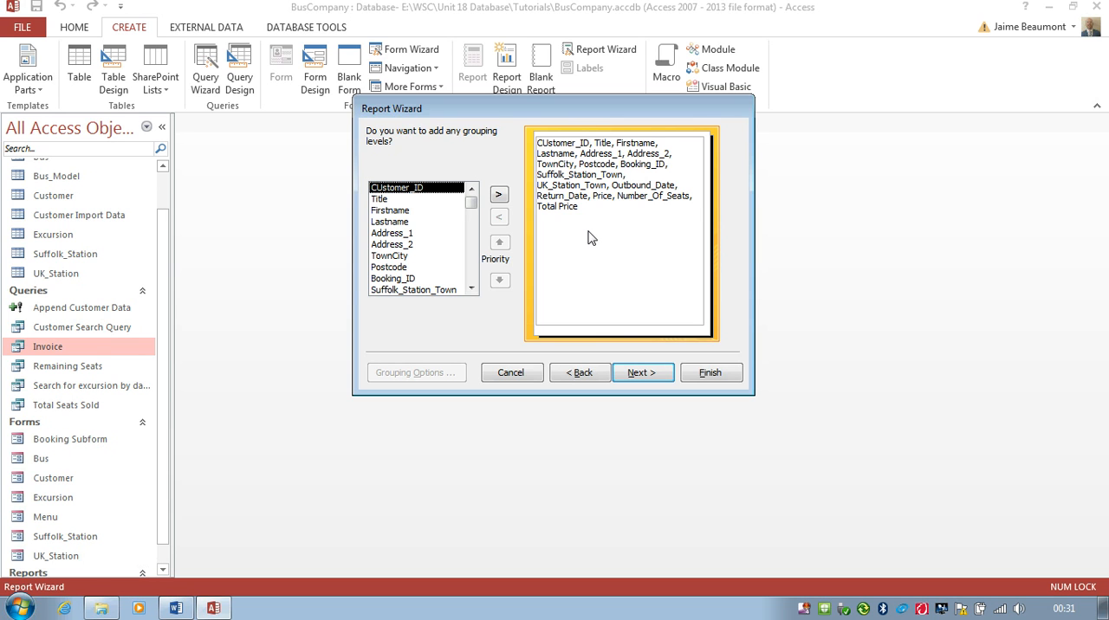
{"action": "left_click", "coordinate": [648, 373]}
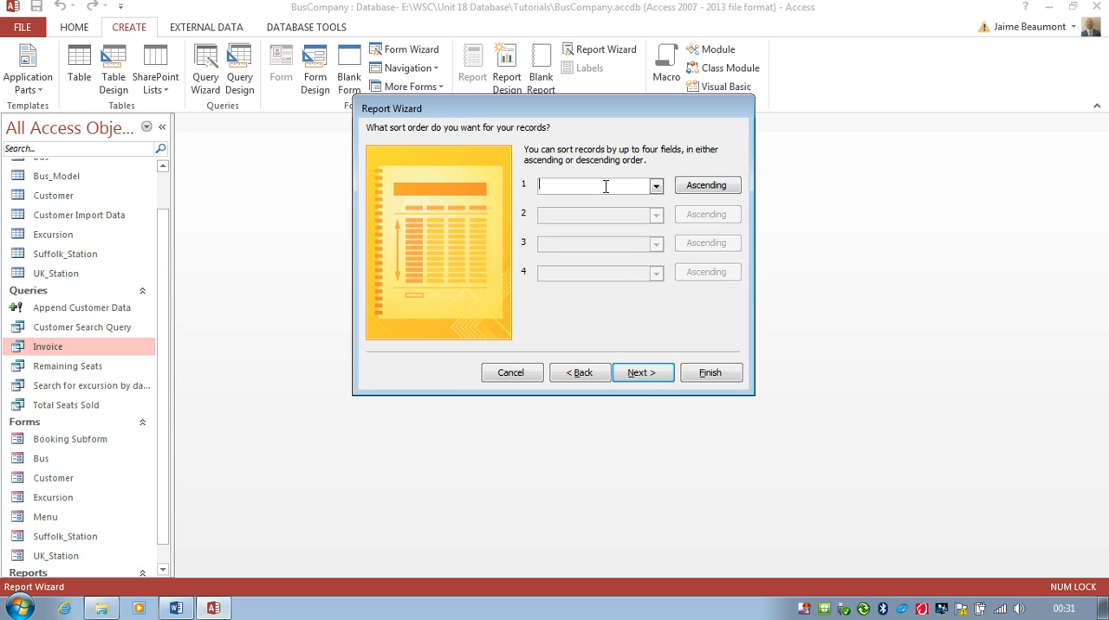
{"action": "left_click", "coordinate": [641, 372]}
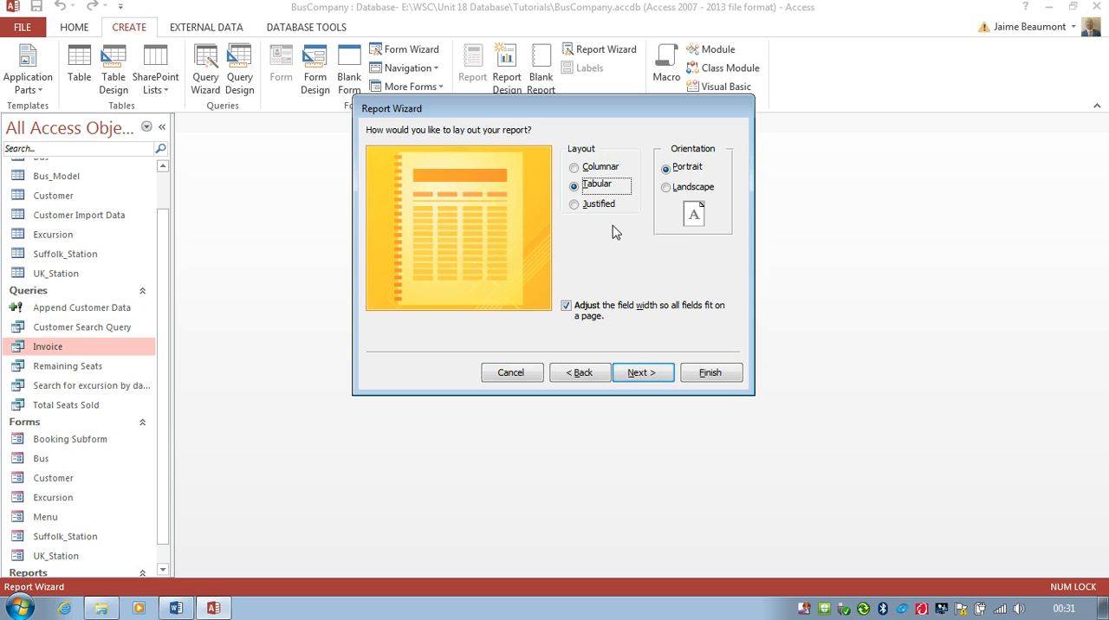
{"action": "left_click", "coordinate": [641, 373]}
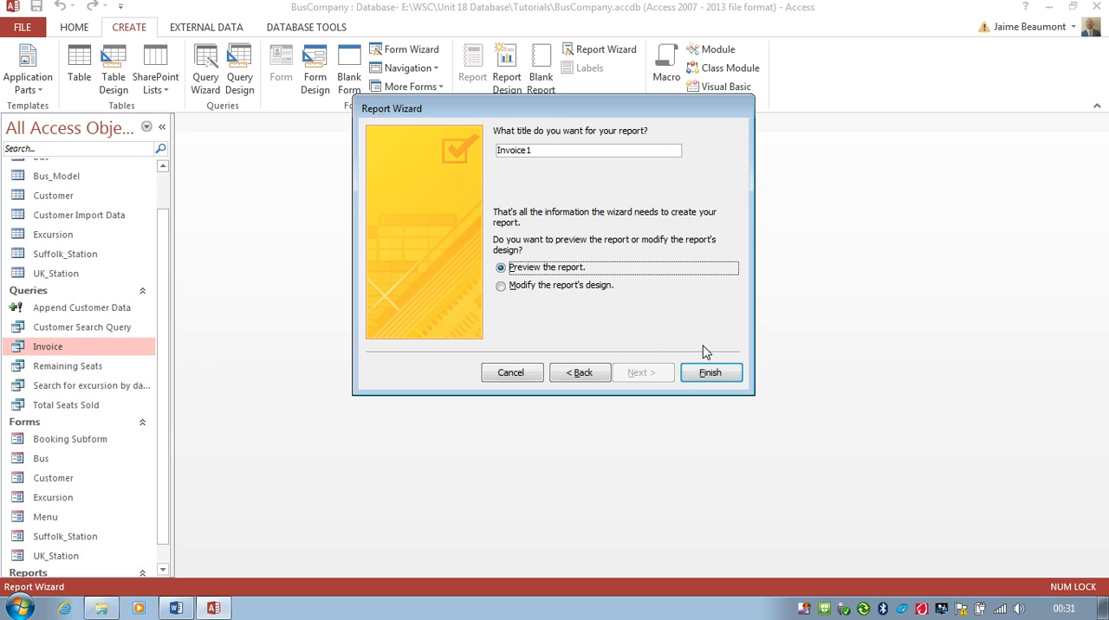
{"action": "left_click", "coordinate": [709, 372]}
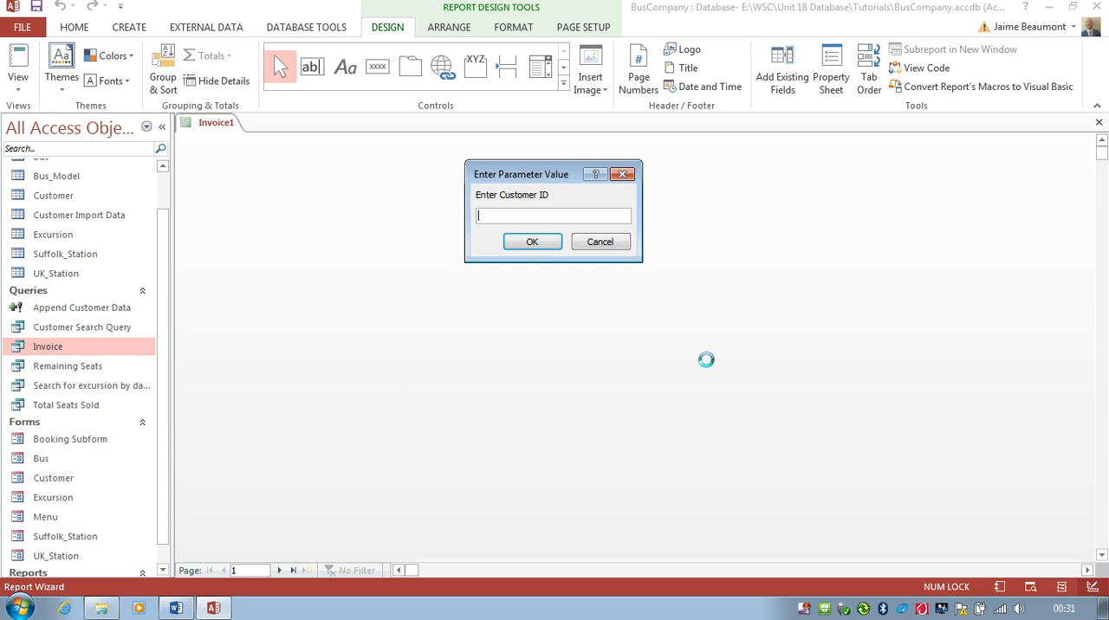
Step: Preview the report for a customer ID and booking ID, check all its pages, and close the print preview
{"action": "type", "text": "1"}
{"action": "key", "text": "Return"}
{"action": "type", "text": "1"}
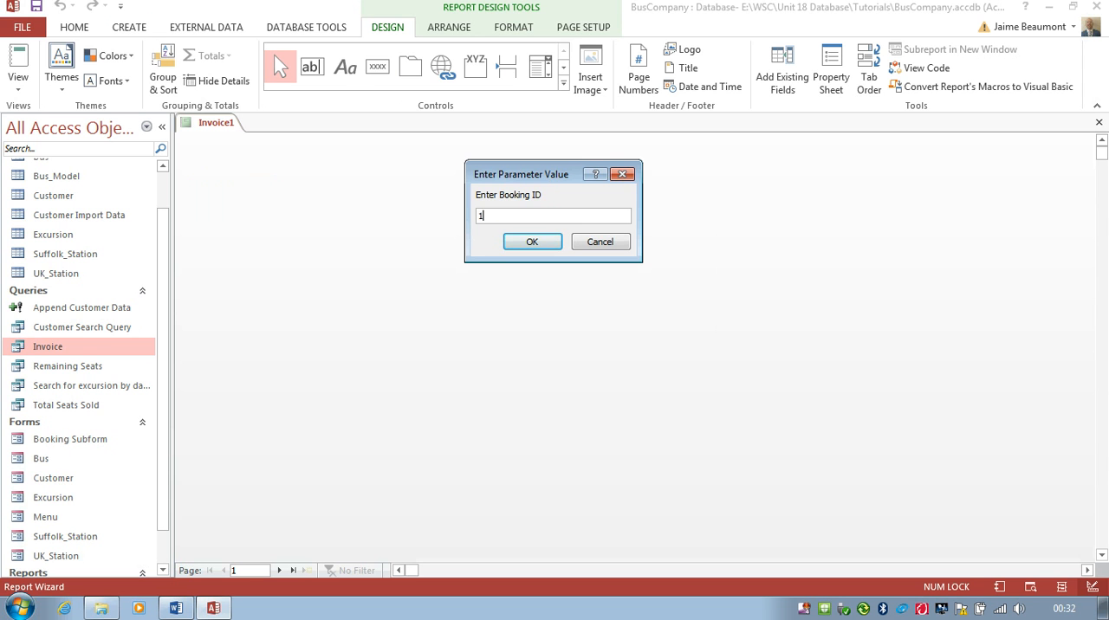
{"action": "key", "text": "Return"}
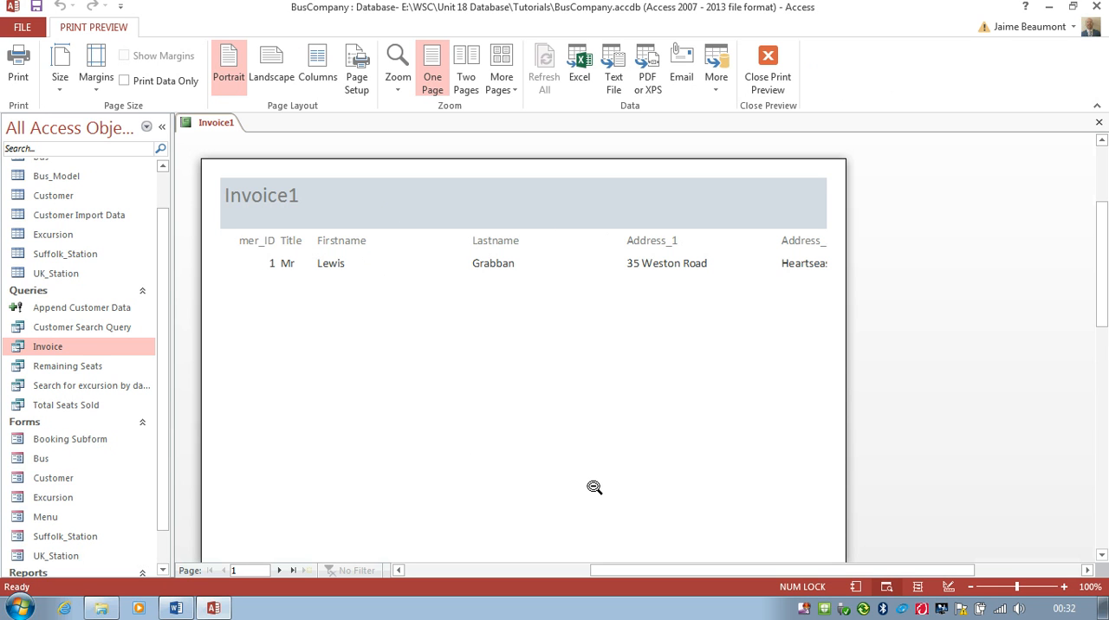
{"action": "left_click", "coordinate": [280, 571]}
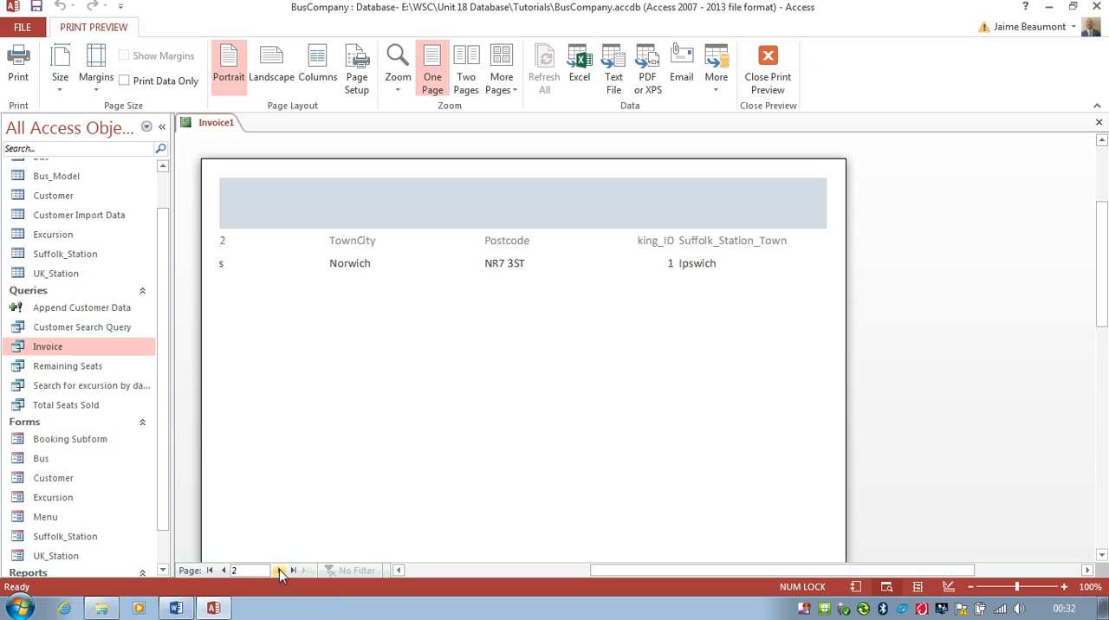
{"action": "left_click", "coordinate": [280, 571]}
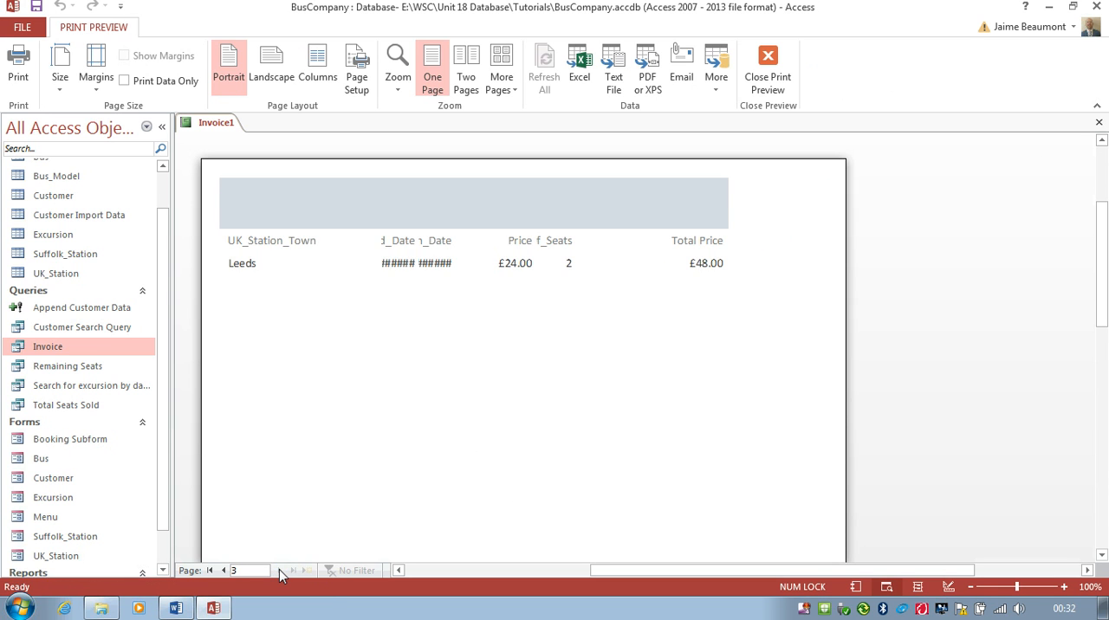
{"action": "left_click", "coordinate": [224, 571]}
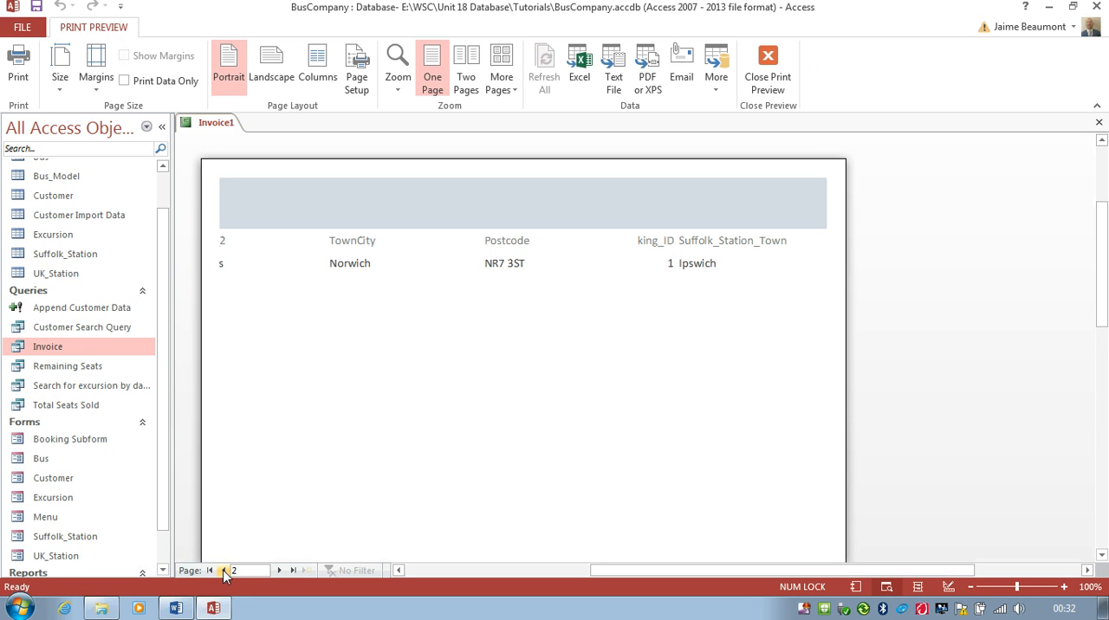
{"action": "left_click", "coordinate": [223, 571]}
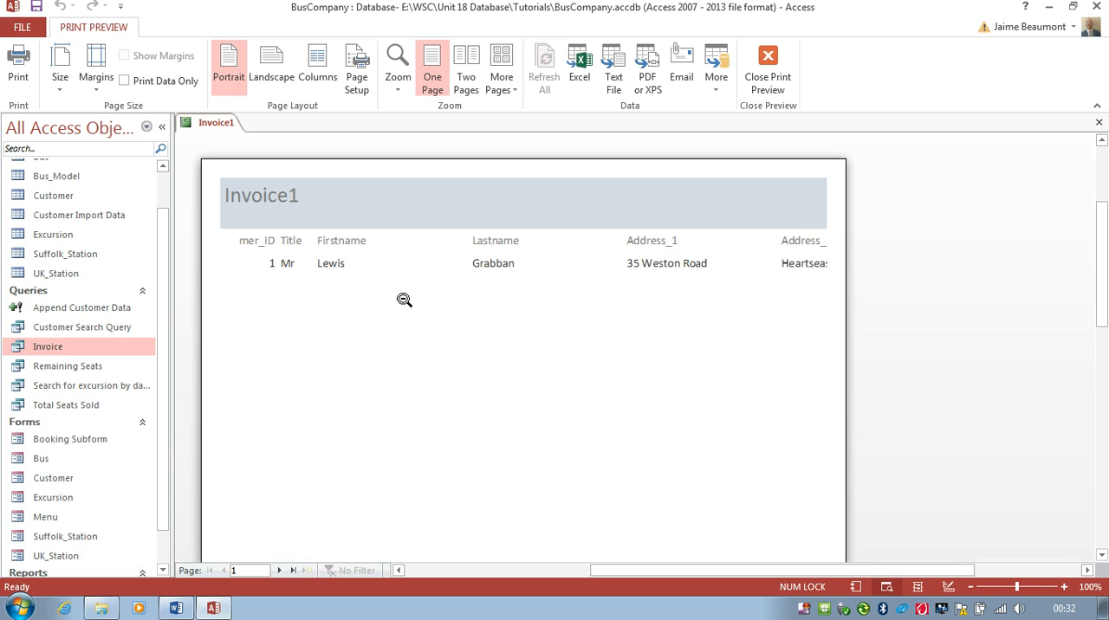
{"action": "left_click", "coordinate": [775, 69]}
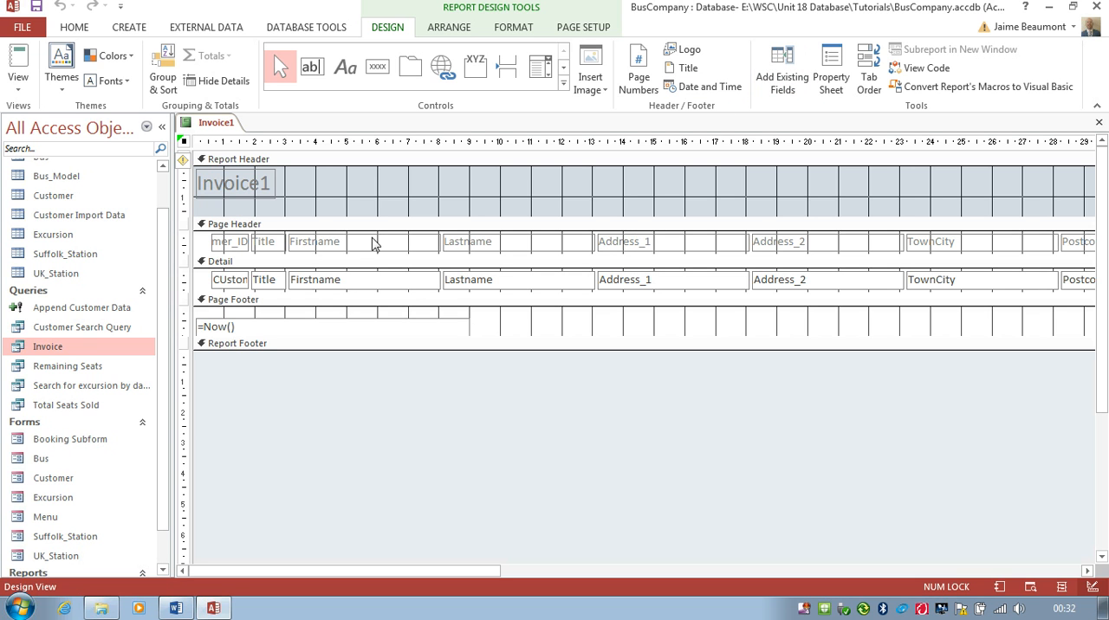
Step: Change the report header title to Invoice and narrow its label to fit the text
{"action": "left_click", "coordinate": [268, 192]}
{"action": "left_click", "coordinate": [271, 184]}
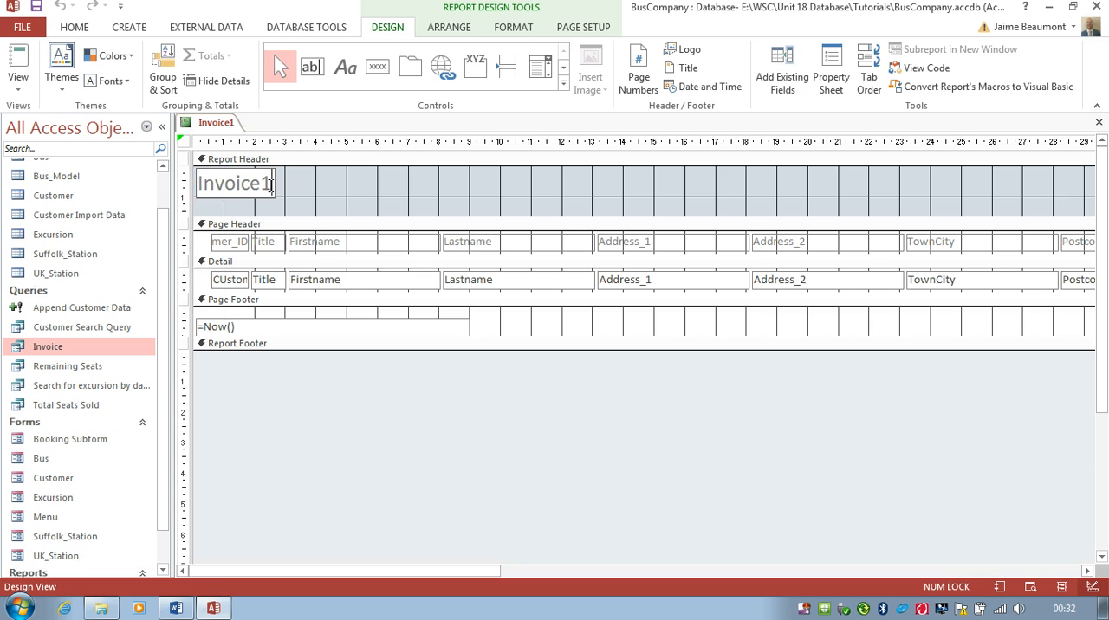
{"action": "key", "text": "BackSpace"}
{"action": "left_click", "coordinate": [294, 197]}
{"action": "left_click", "coordinate": [274, 188]}
{"action": "left_click_drag", "start_coordinate": [273, 183], "coordinate": [264, 184]}
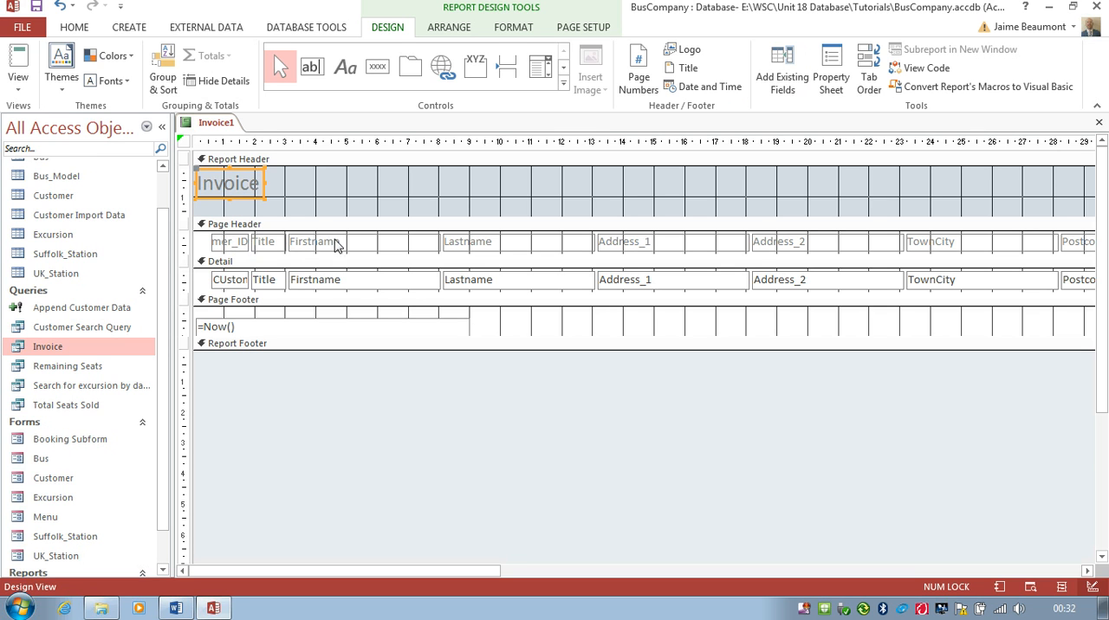
Step: Enlarge the Page Header section to about 5 cm high and move the CUstomer_ID label into the Report Header beside the title
{"action": "left_click", "coordinate": [308, 255]}
{"action": "left_click_drag", "start_coordinate": [308, 254], "coordinate": [320, 381]}
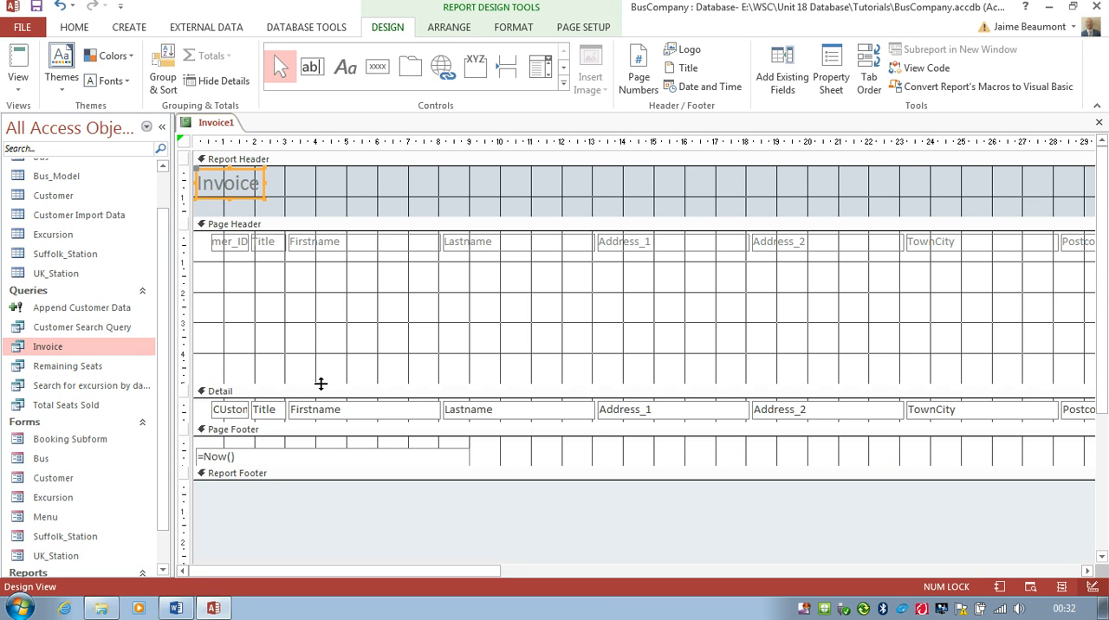
{"action": "left_click", "coordinate": [239, 250]}
{"action": "left_click_drag", "start_coordinate": [240, 247], "coordinate": [344, 183]}
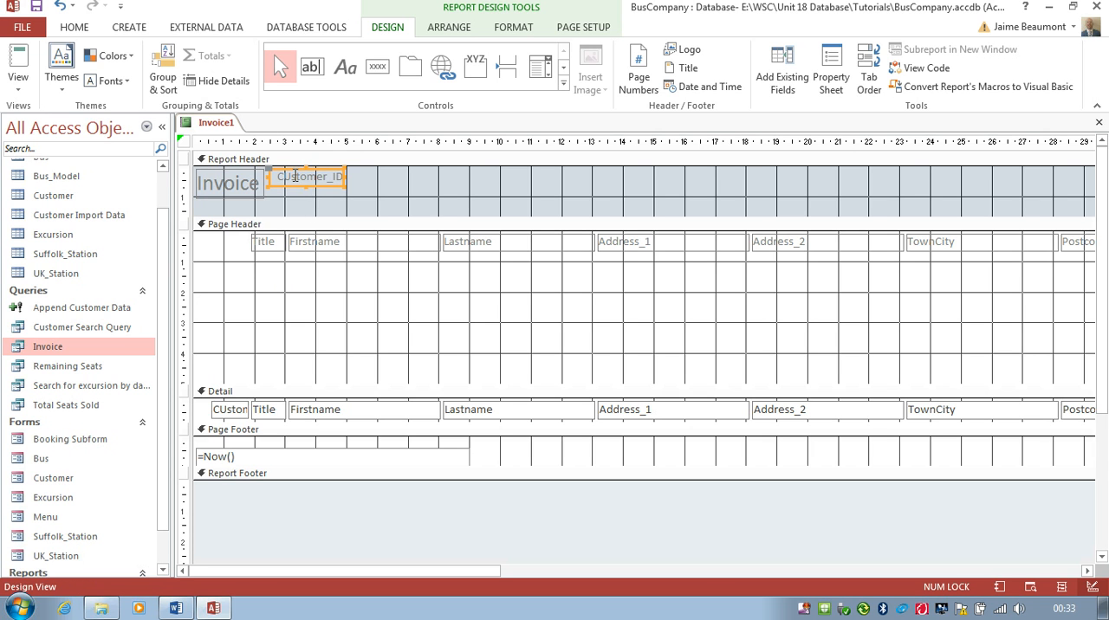
Step: Correct the moved label's caption to Customer_ID and place the CUstomer_ID text box from Detail directly beneath it
{"action": "left_click", "coordinate": [294, 176]}
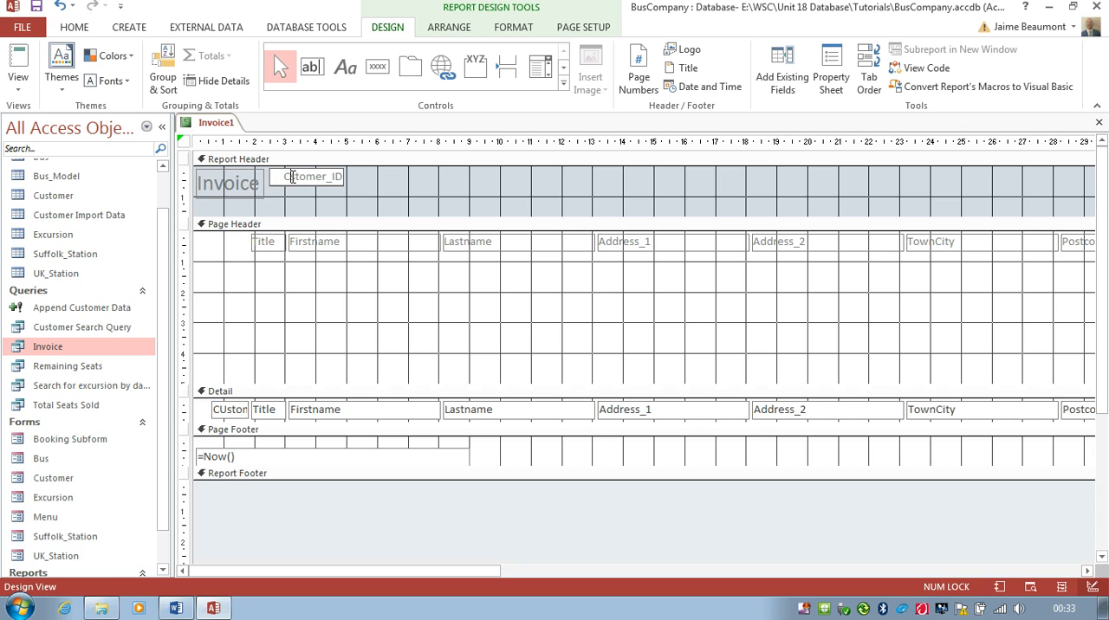
{"action": "key", "text": "BackSpace"}
{"action": "type", "text": "u"}
{"action": "left_click", "coordinate": [231, 413]}
{"action": "left_click_drag", "start_coordinate": [240, 405], "coordinate": [344, 198]}
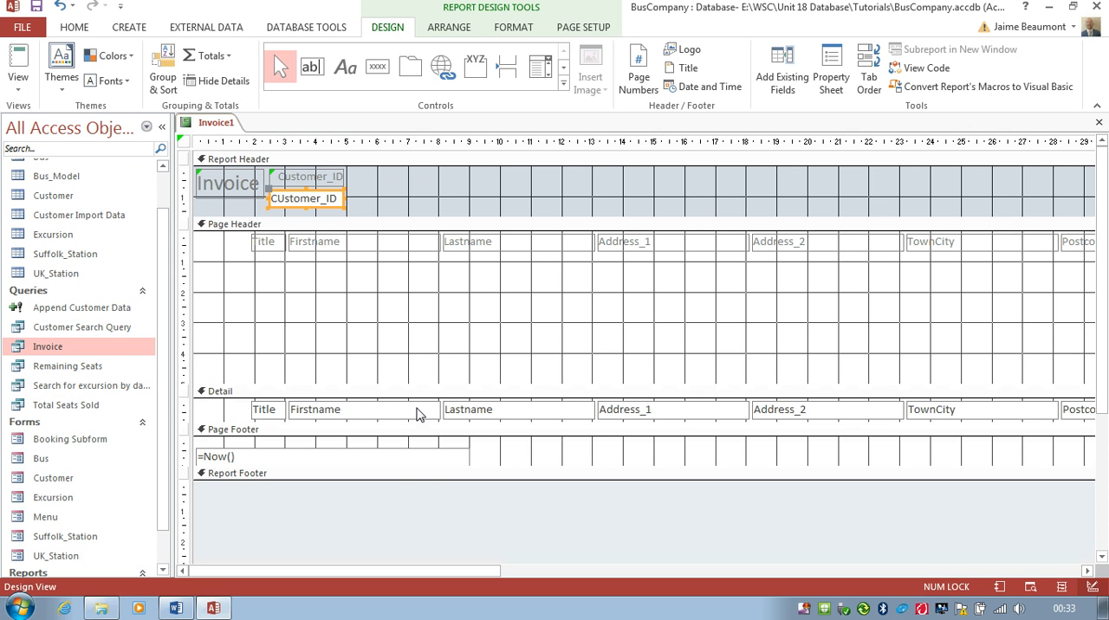
Step: Move the Booking_ID label and its text box into the Report Header, beside the customer ID label and text box
{"action": "left_click_drag", "start_coordinate": [437, 570], "coordinate": [693, 576]}
{"action": "left_click", "coordinate": [734, 246]}
{"action": "left_click_drag", "start_coordinate": [739, 249], "coordinate": [430, 177]}
{"action": "left_click", "coordinate": [381, 178]}
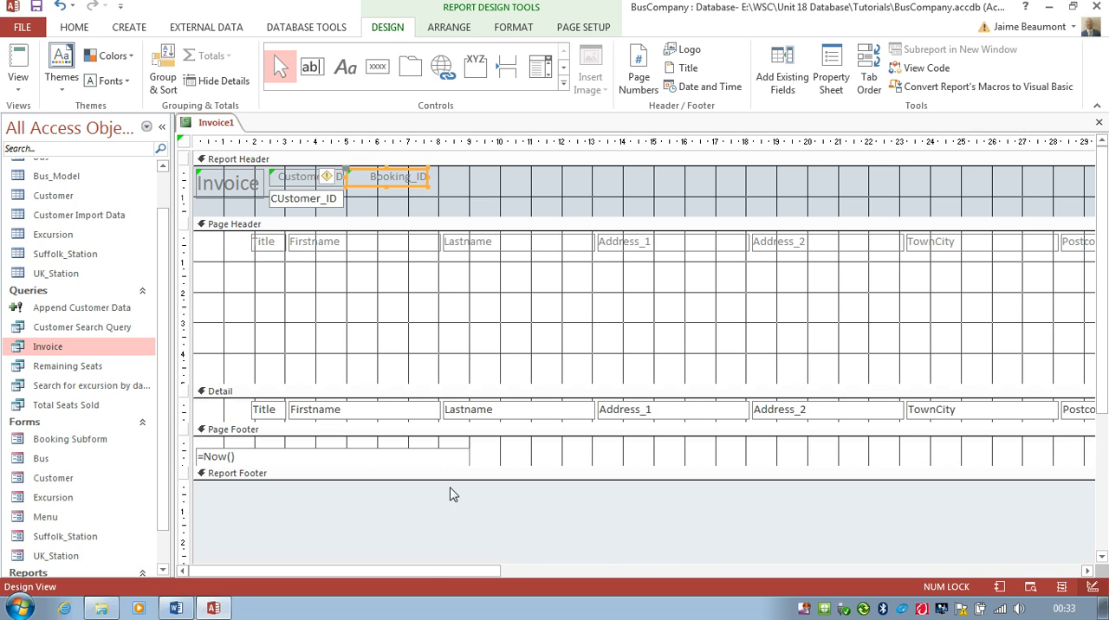
{"action": "left_click_drag", "start_coordinate": [415, 570], "coordinate": [683, 572]}
{"action": "left_click", "coordinate": [719, 409]}
{"action": "left_click_drag", "start_coordinate": [726, 403], "coordinate": [427, 198]}
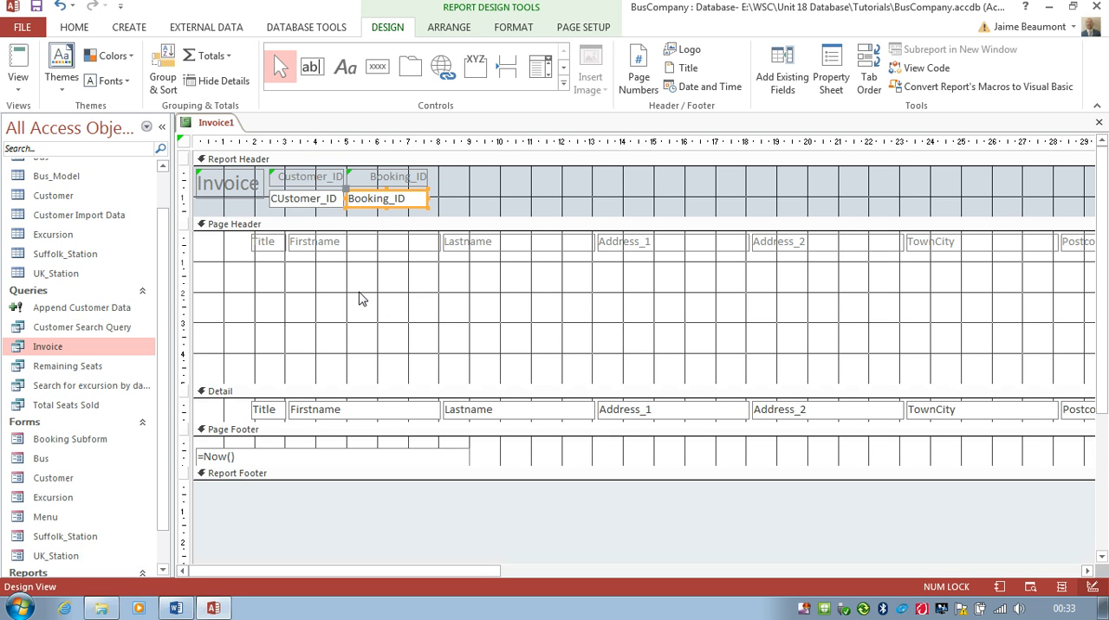
Step: Delete the Title, Firstname, Lastname, Address_1, Address_2, TownCity and Postcode labels from the Page Header
{"action": "left_click", "coordinate": [280, 414]}
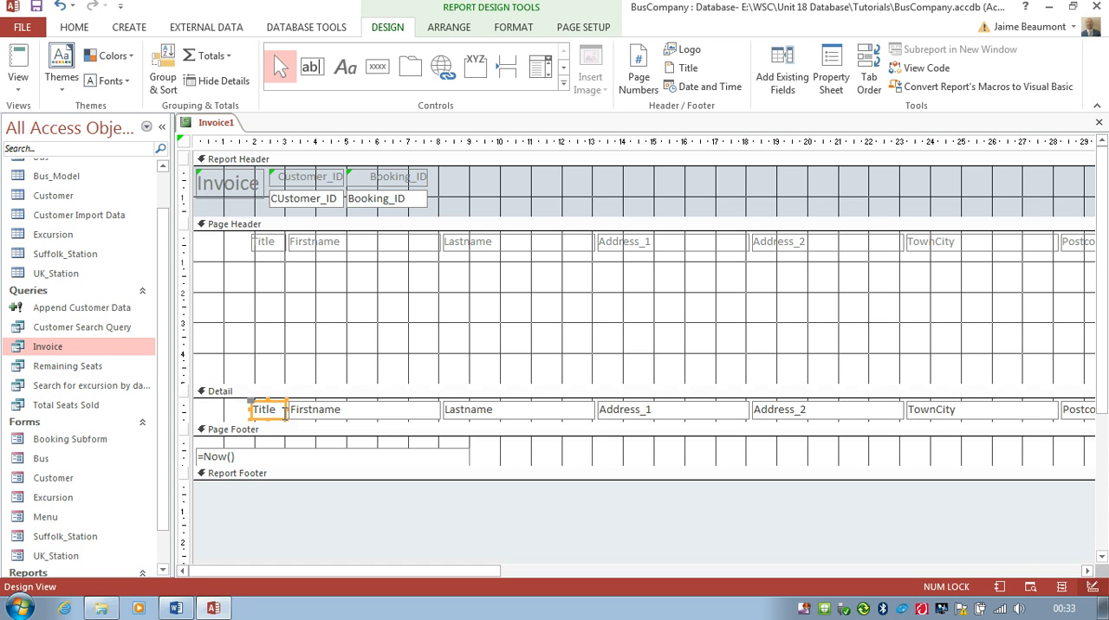
{"action": "left_click", "coordinate": [277, 246]}
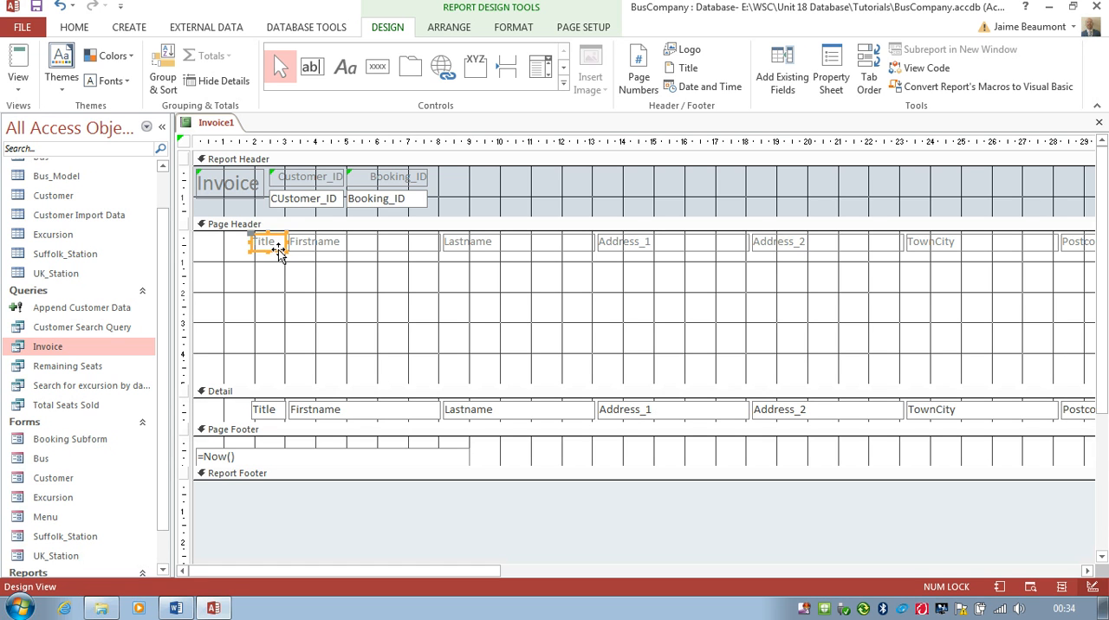
{"action": "key", "text": "Delete"}
{"action": "left_click", "coordinate": [338, 247]}
{"action": "key", "text": "Delete"}
{"action": "left_click", "coordinate": [498, 253]}
{"action": "key", "text": "Delete"}
{"action": "left_click", "coordinate": [643, 249]}
{"action": "key", "text": "Delete"}
{"action": "left_click", "coordinate": [784, 250]}
{"action": "key", "text": "Delete"}
{"action": "left_click", "coordinate": [957, 248]}
{"action": "key", "text": "Delete"}
{"action": "left_click", "coordinate": [1074, 247]}
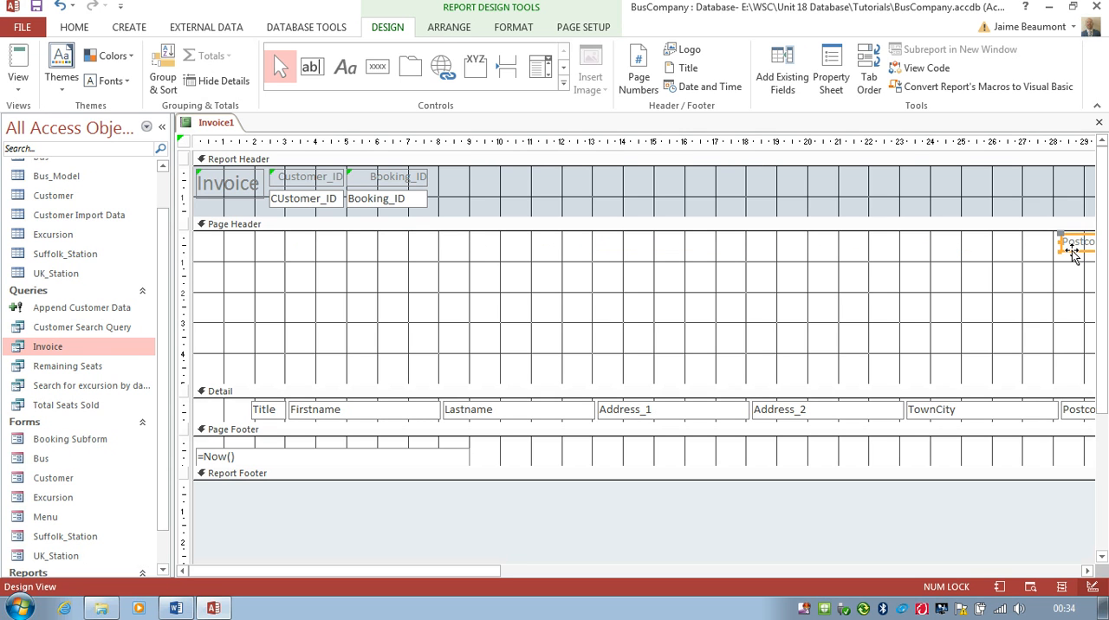
{"action": "key", "text": "Delete"}
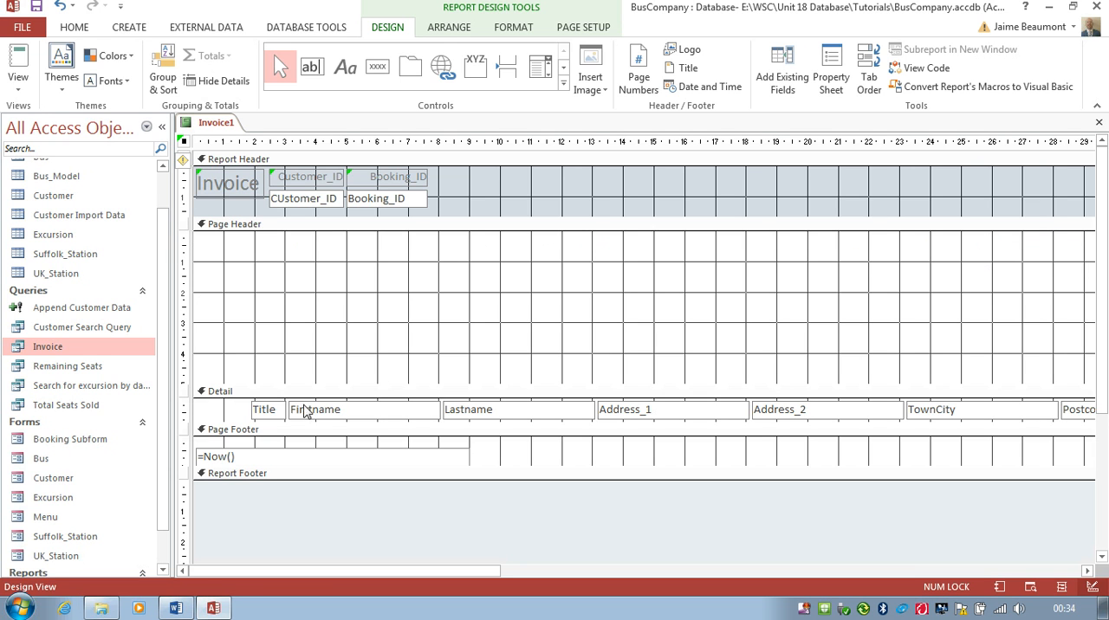
Step: Move the Title to Postcode text boxes from Detail into the Page Header, with the names in one row and the address lines stacked beneath
{"action": "left_click", "coordinate": [278, 414]}
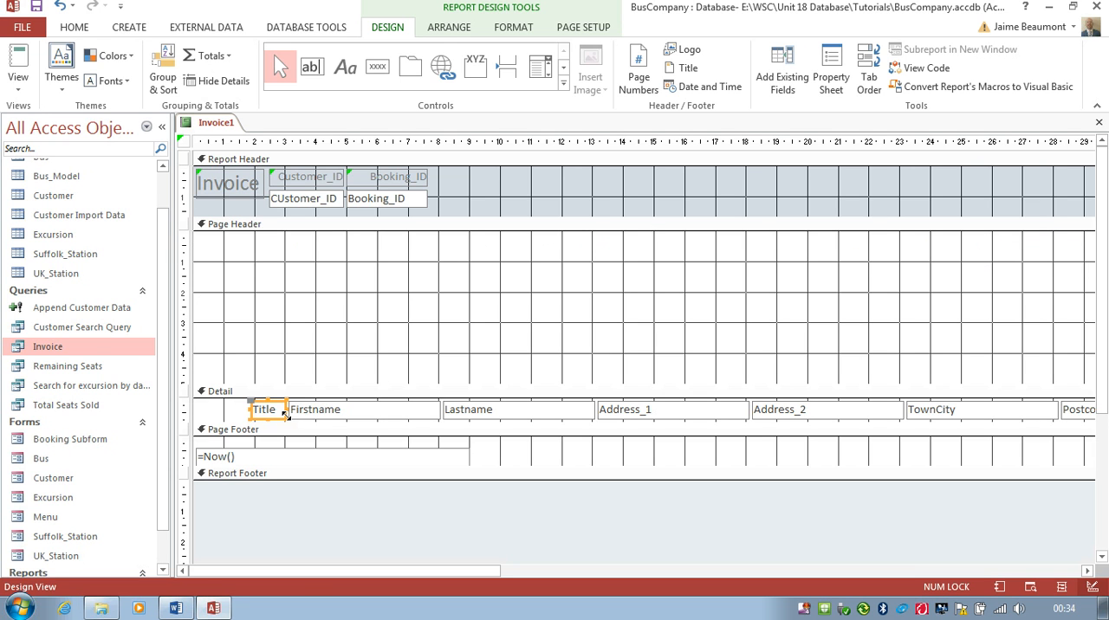
{"action": "left_click_drag", "start_coordinate": [284, 416], "coordinate": [233, 251]}
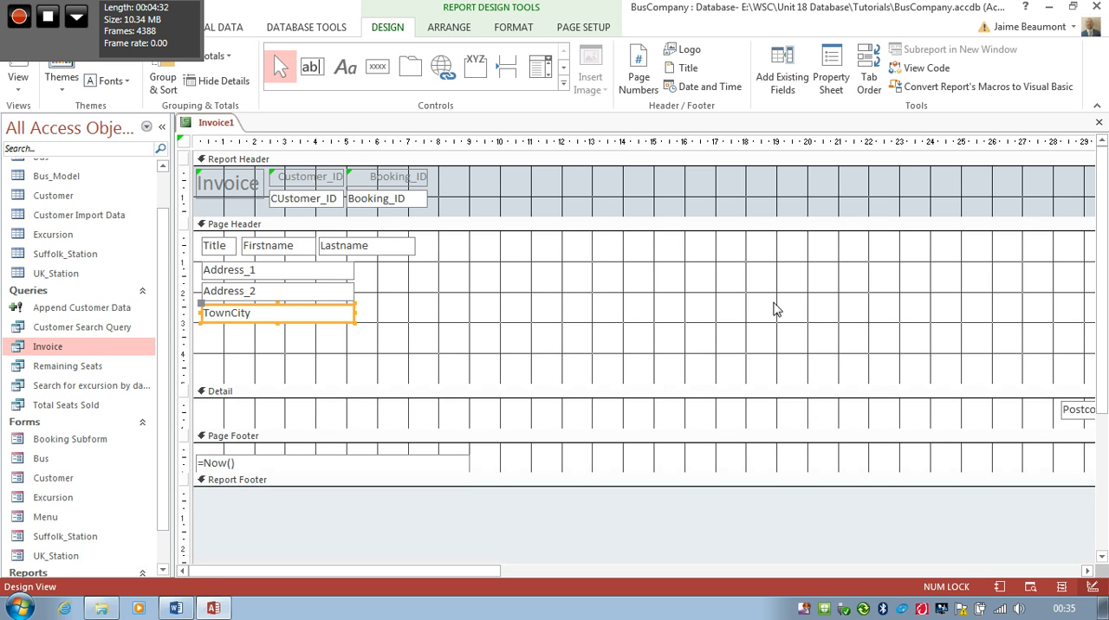
{"action": "left_click", "coordinate": [1072, 417]}
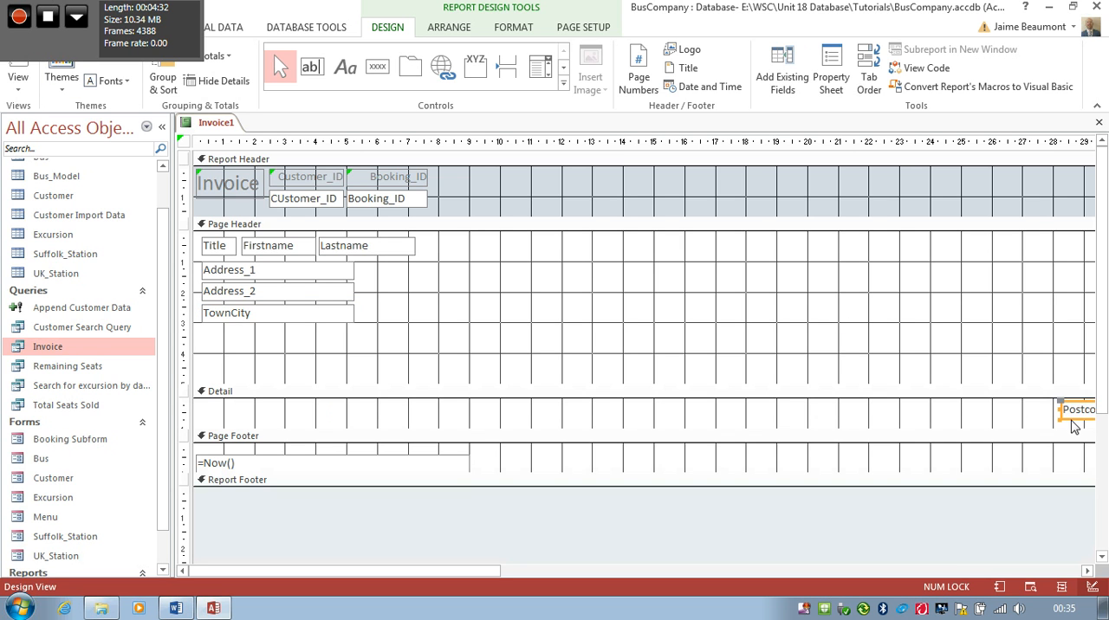
{"action": "left_click_drag", "start_coordinate": [1072, 416], "coordinate": [212, 343]}
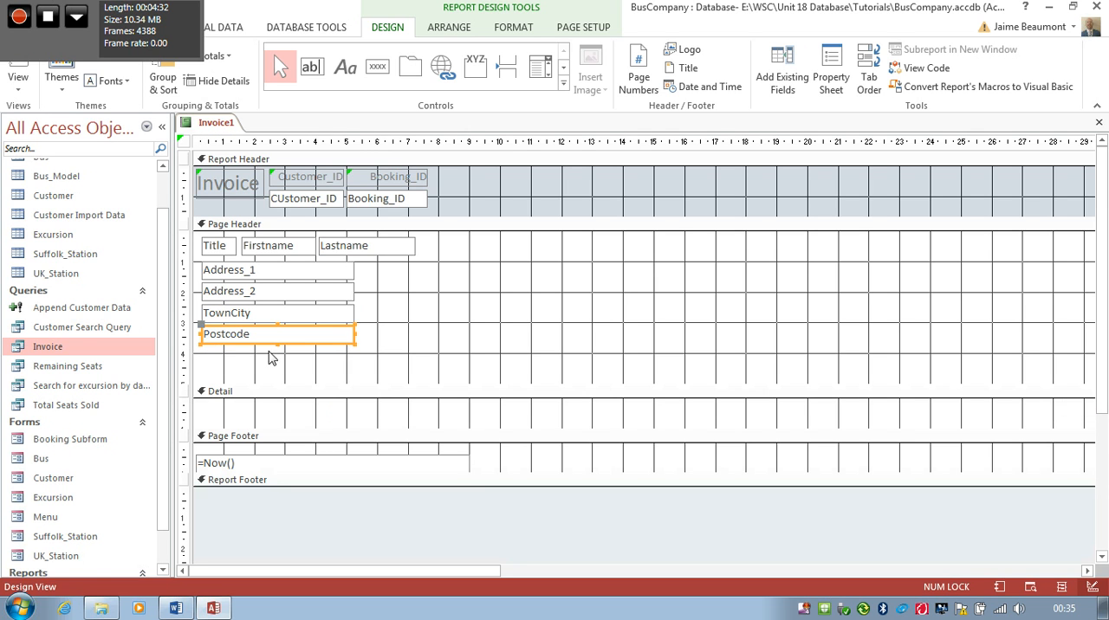
{"action": "left_click", "coordinate": [307, 344]}
Step: Open the invoice report in Print Preview, supplying the customer ID and booking ID for its parameters
{"action": "left_click", "coordinate": [28, 97]}
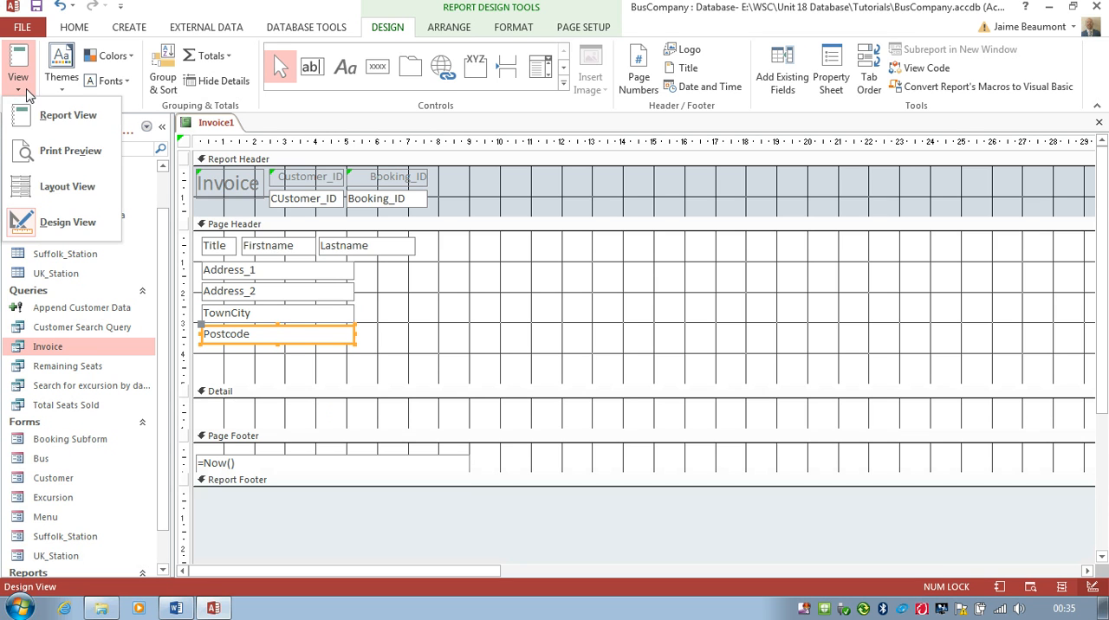
{"action": "left_click", "coordinate": [63, 151]}
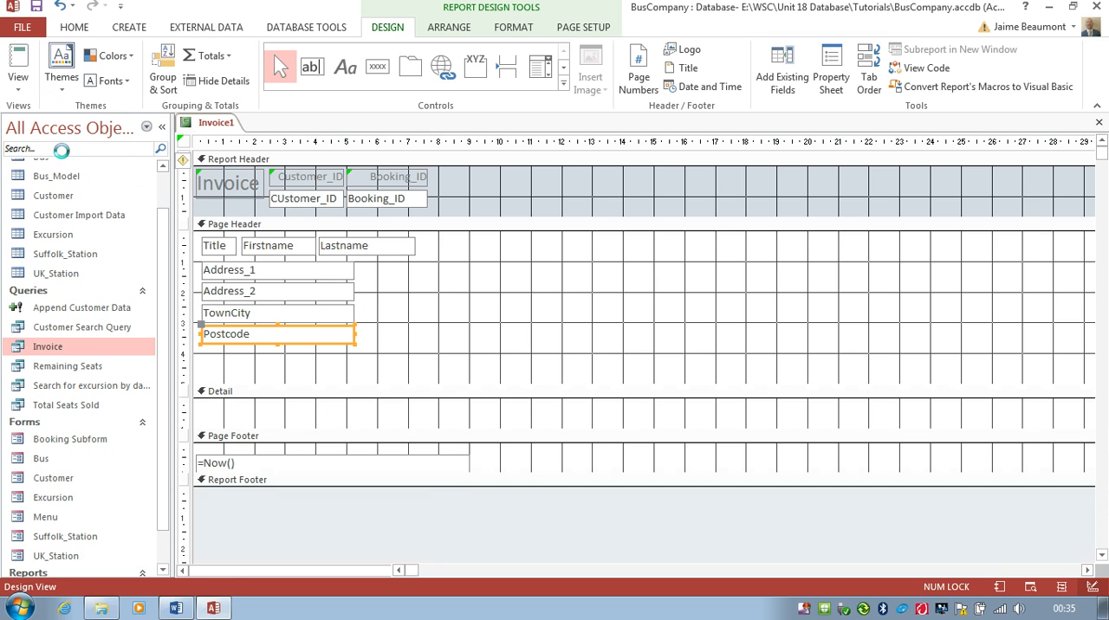
{"action": "type", "text": "1"}
{"action": "key", "text": "Return"}
{"action": "type", "text": "1"}
{"action": "key", "text": "Return"}
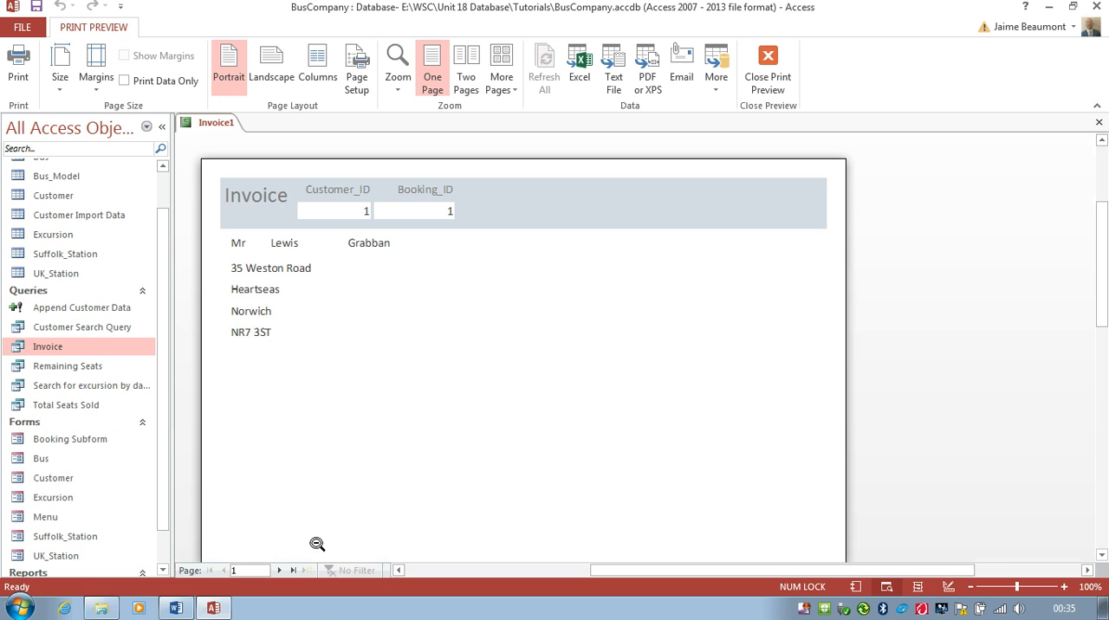
Step: Page through the invoice preview to page 3 and back to page 1, and return to the report's design
{"action": "left_click", "coordinate": [279, 571]}
{"action": "left_click", "coordinate": [279, 569]}
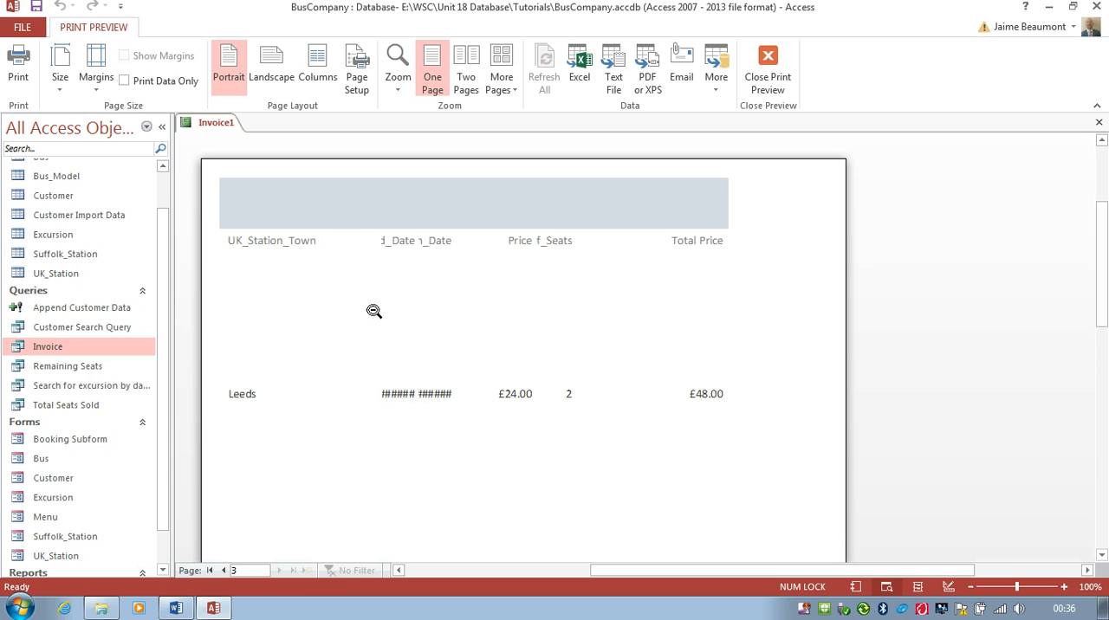
{"action": "left_click", "coordinate": [223, 571]}
{"action": "left_click", "coordinate": [223, 571]}
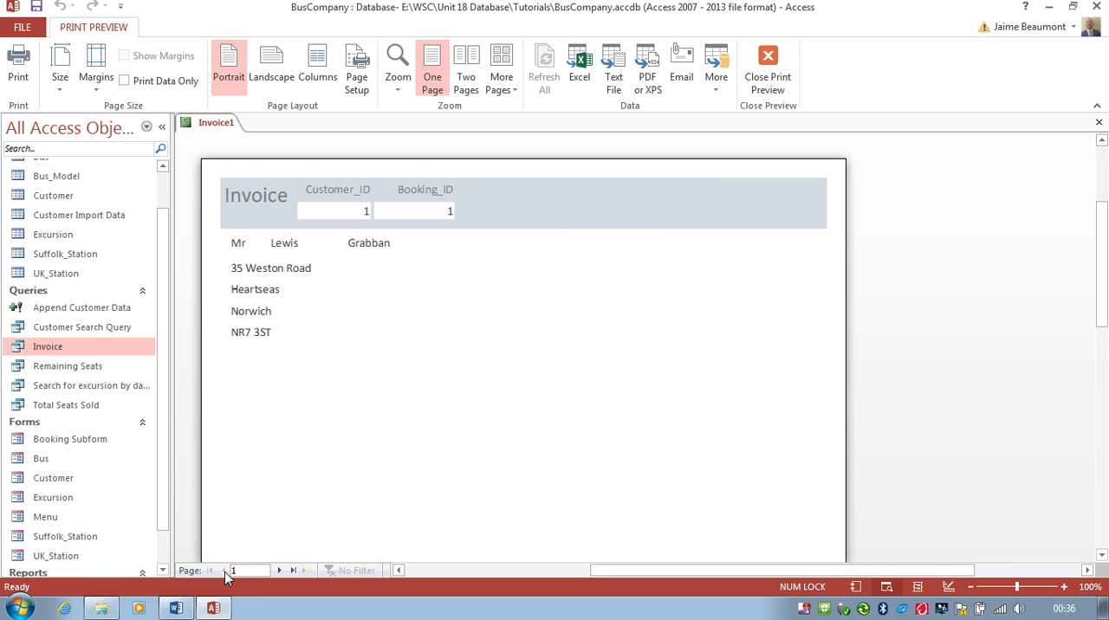
{"action": "left_click", "coordinate": [769, 76]}
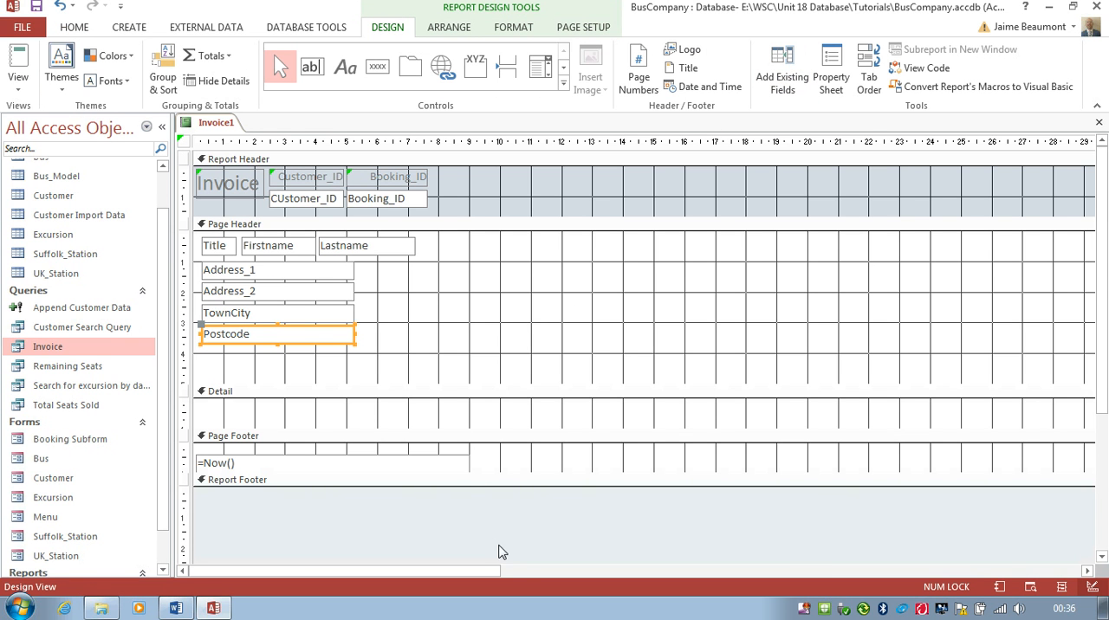
Step: Move the Suffolk_Station_Town label to the start of the Detail section and place its text box directly beneath it
{"action": "left_click_drag", "start_coordinate": [473, 570], "coordinate": [819, 570]}
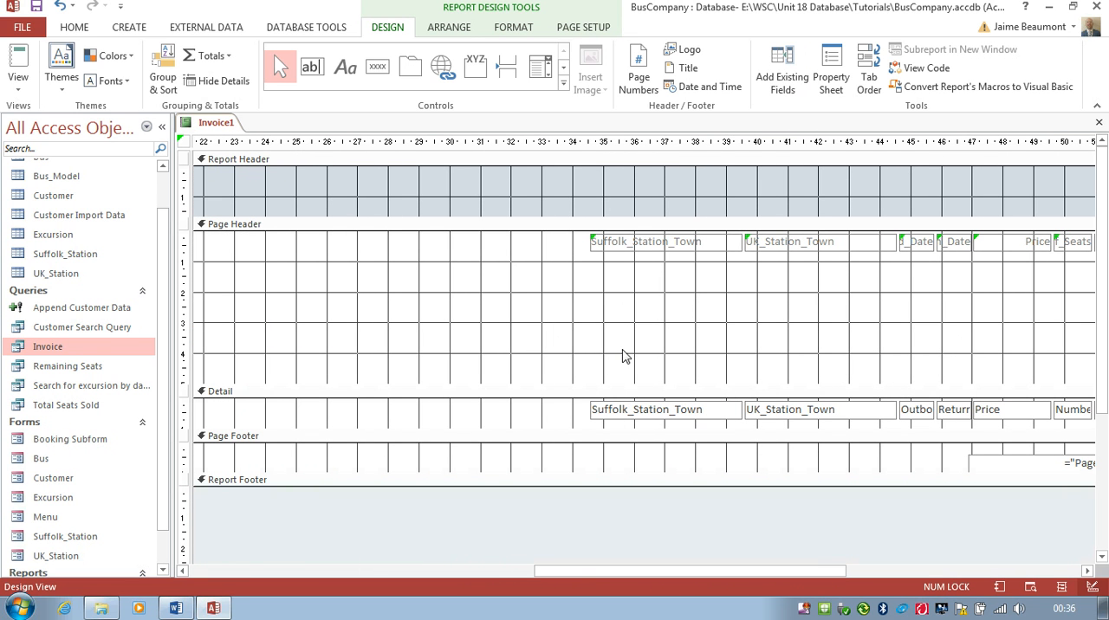
{"action": "left_click_drag", "start_coordinate": [610, 252], "coordinate": [239, 459]}
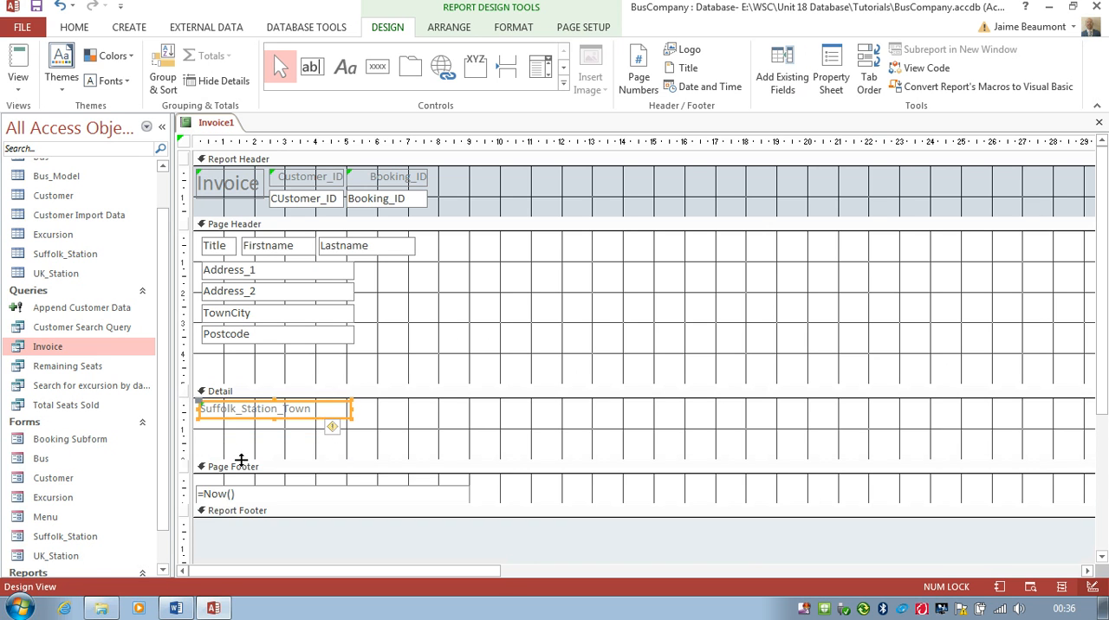
{"action": "left_click_drag", "start_coordinate": [322, 571], "coordinate": [668, 574]}
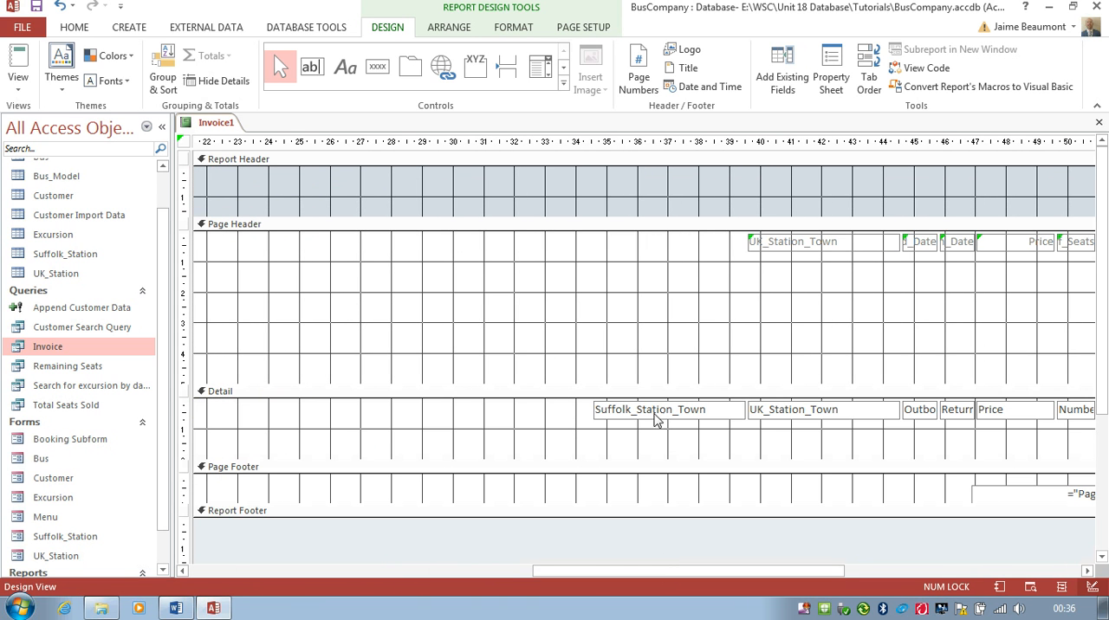
{"action": "left_click_drag", "start_coordinate": [633, 420], "coordinate": [237, 447]}
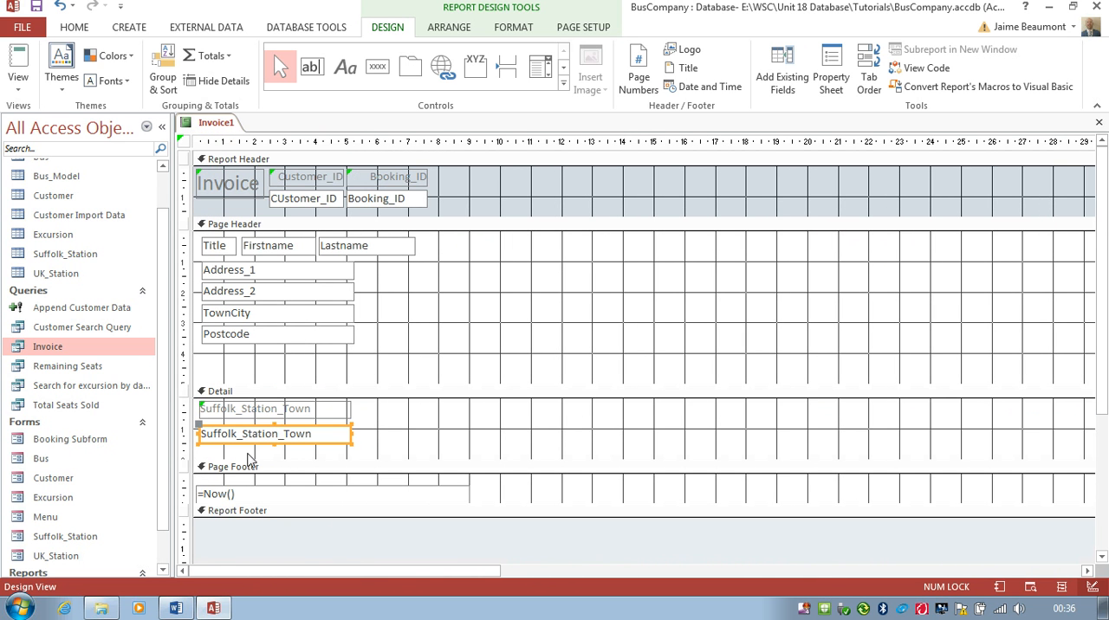
Step: Place the UK_Station_Town label and its text box beneath it in Detail, directly beside the Suffolk_Station_Town pair
{"action": "left_click_drag", "start_coordinate": [358, 570], "coordinate": [753, 591]}
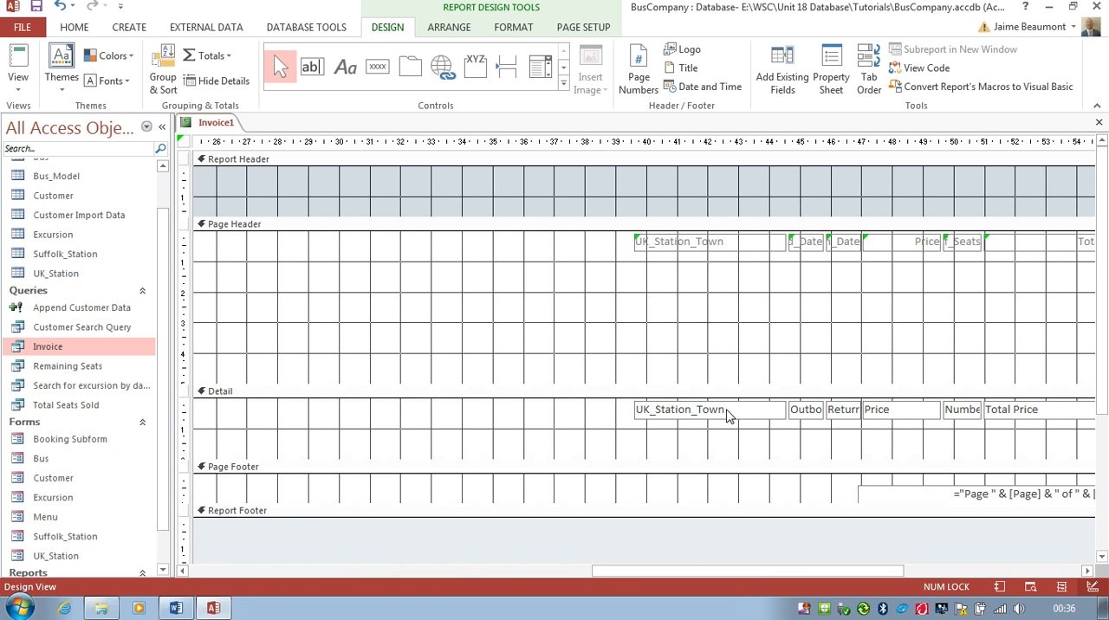
{"action": "left_click_drag", "start_coordinate": [727, 419], "coordinate": [451, 416]}
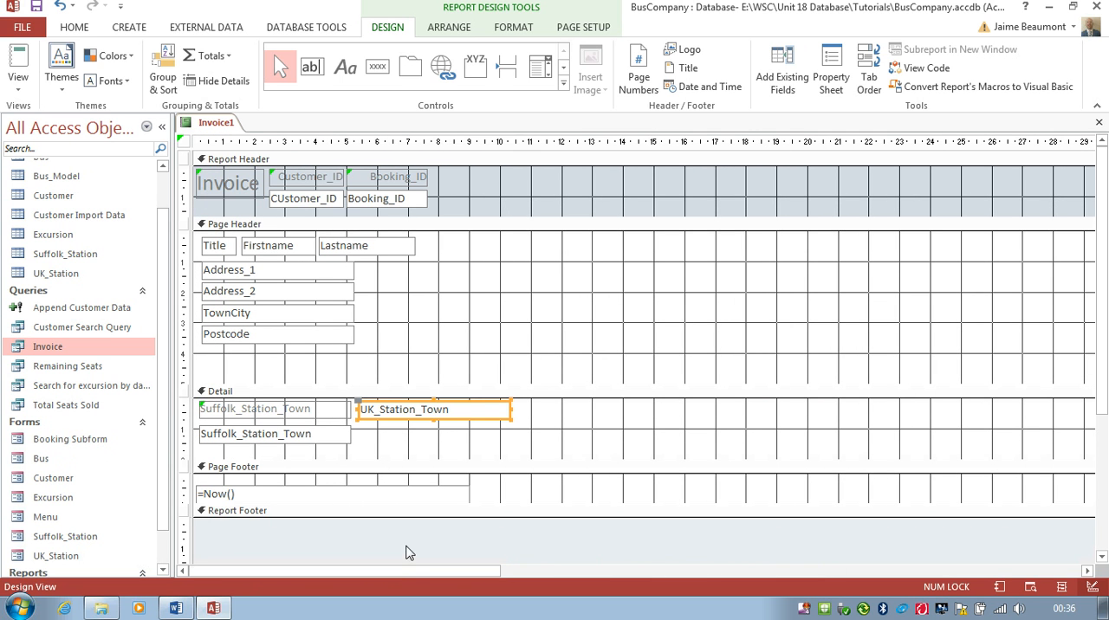
{"action": "left_click_drag", "start_coordinate": [399, 571], "coordinate": [767, 572]}
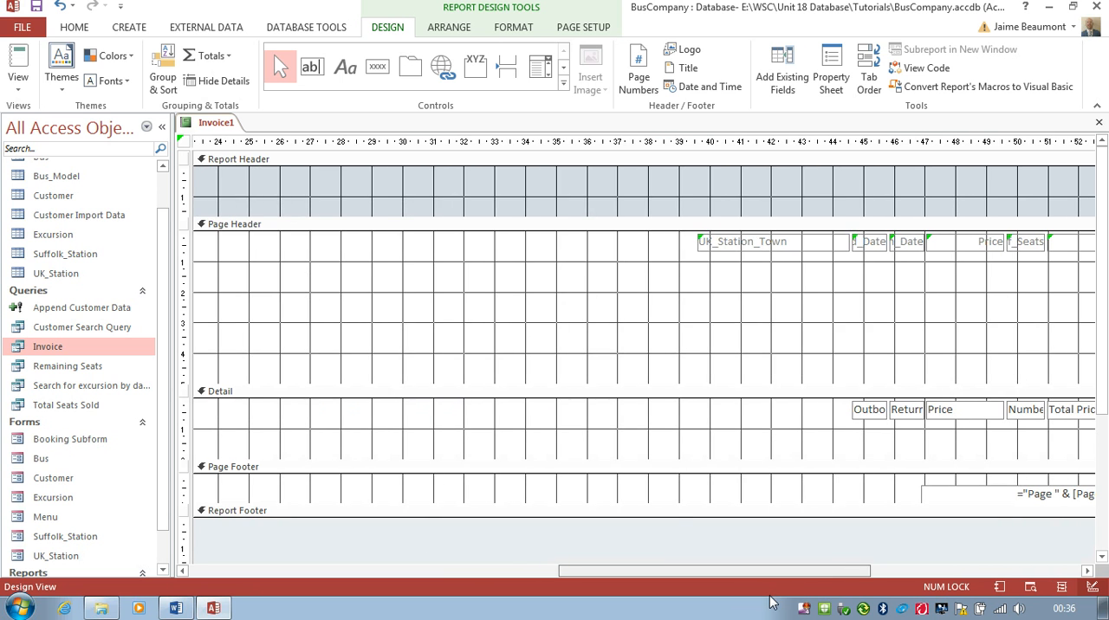
{"action": "left_click_drag", "start_coordinate": [723, 250], "coordinate": [550, 421]}
{"action": "left_click", "coordinate": [438, 419]}
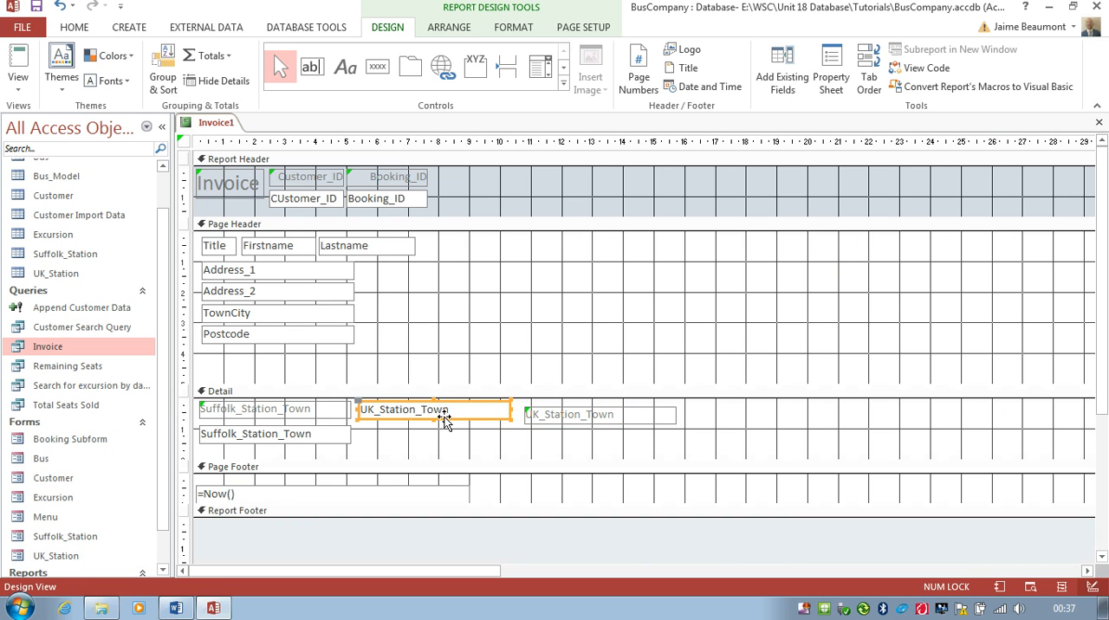
{"action": "left_click_drag", "start_coordinate": [446, 419], "coordinate": [443, 444]}
{"action": "left_click", "coordinate": [569, 419]}
{"action": "left_click_drag", "start_coordinate": [569, 421], "coordinate": [401, 416]}
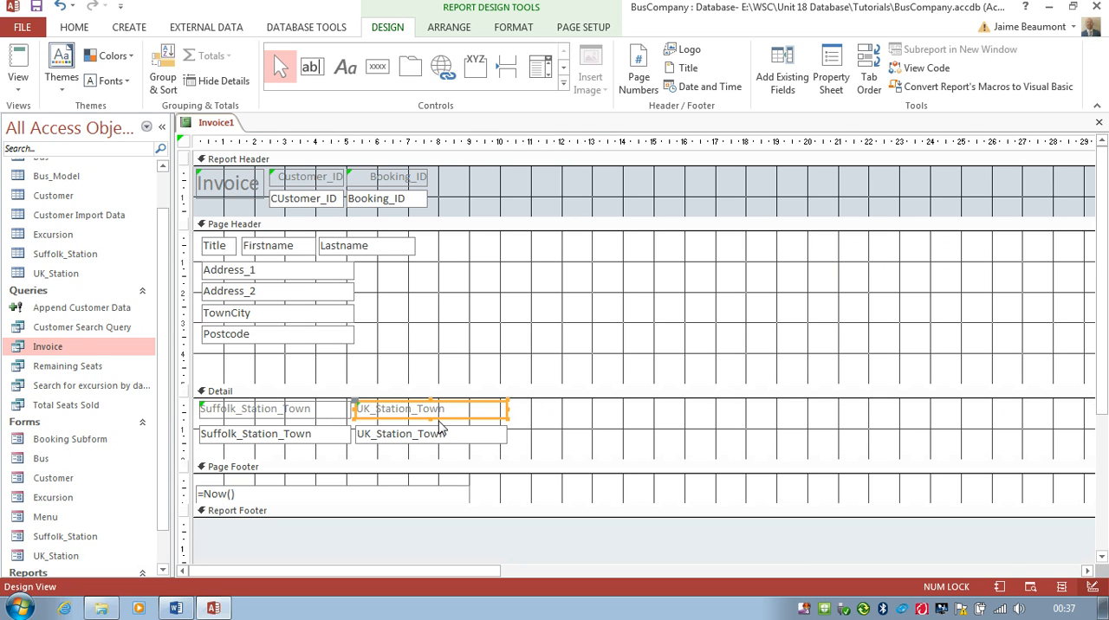
Step: Change the Suffolk_Station_Town label's caption to Departure and the UK_Station_Town label's caption to Destination
{"action": "left_click", "coordinate": [286, 414]}
{"action": "left_click", "coordinate": [310, 411]}
{"action": "left_click_drag", "start_coordinate": [310, 411], "coordinate": [186, 408]}
{"action": "type", "text": "Departure"}
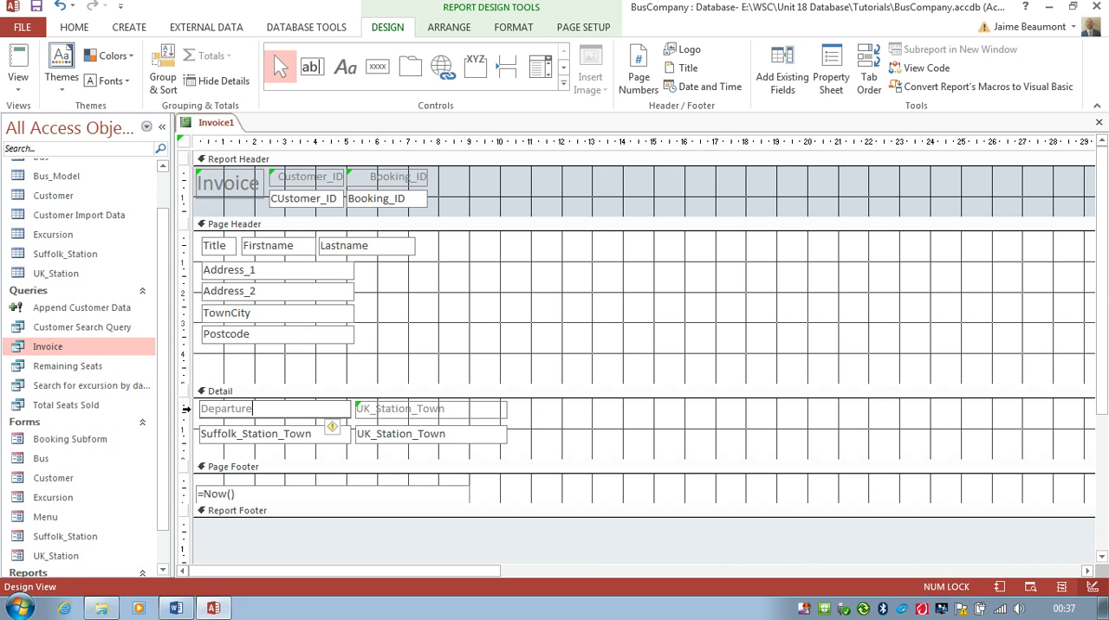
{"action": "left_click", "coordinate": [446, 411]}
{"action": "left_click_drag", "start_coordinate": [445, 412], "coordinate": [355, 408]}
{"action": "type", "text": "Destination"}
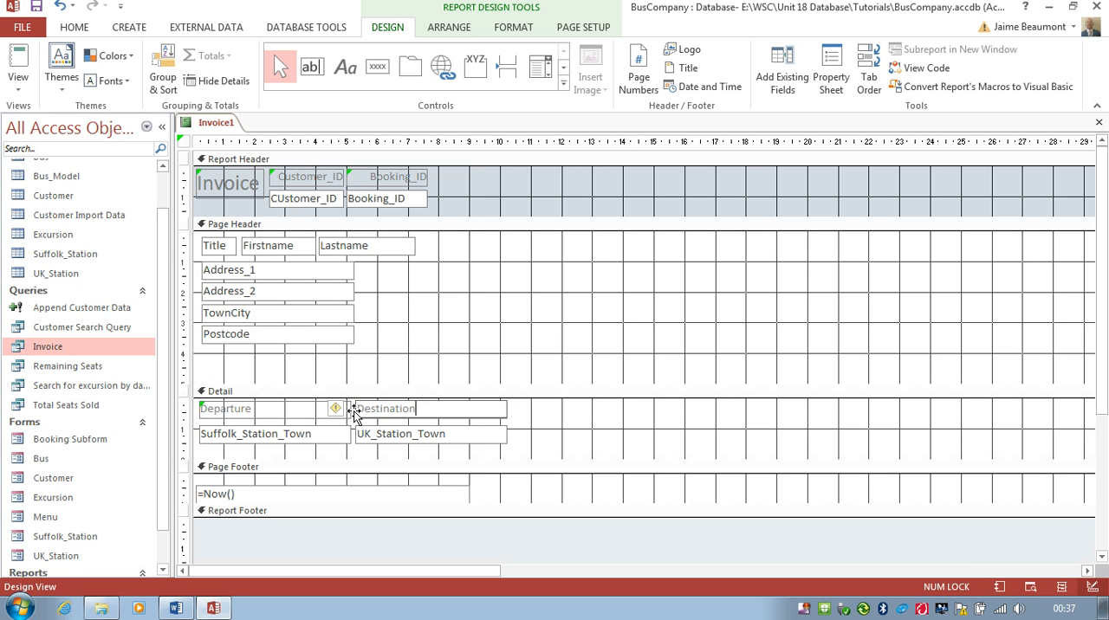
Step: Shift the UK_Station_Town text box and the Destination label to about 8 cm on the ruler, leaving a gap after Departure
{"action": "left_click", "coordinate": [478, 436]}
{"action": "left_click_drag", "start_coordinate": [480, 426], "coordinate": [560, 428]}
{"action": "left_click", "coordinate": [487, 412]}
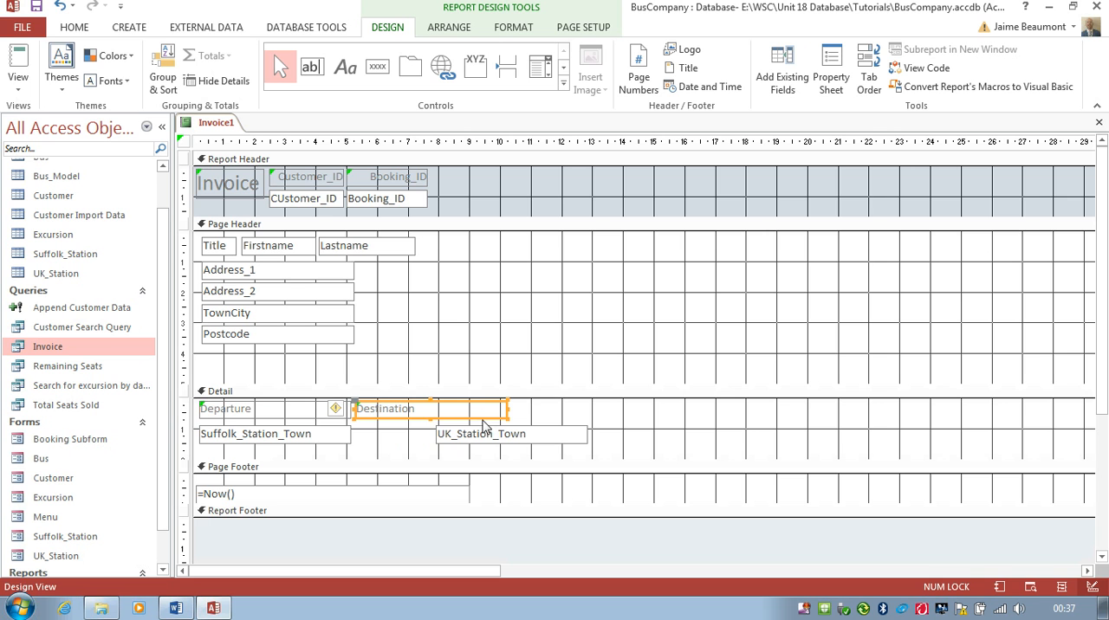
{"action": "left_click_drag", "start_coordinate": [483, 420], "coordinate": [565, 421]}
Step: Move the Outbound_Date label into Detail between Departure and Destination, narrowing the Departure label and widening the moved label to about 3 cm
{"action": "left_click_drag", "start_coordinate": [435, 574], "coordinate": [868, 585]}
{"action": "left_click_drag", "start_coordinate": [758, 247], "coordinate": [278, 411]}
{"action": "left_click", "coordinate": [332, 414]}
{"action": "left_click", "coordinate": [377, 409]}
{"action": "left_click_drag", "start_coordinate": [356, 409], "coordinate": [295, 409]}
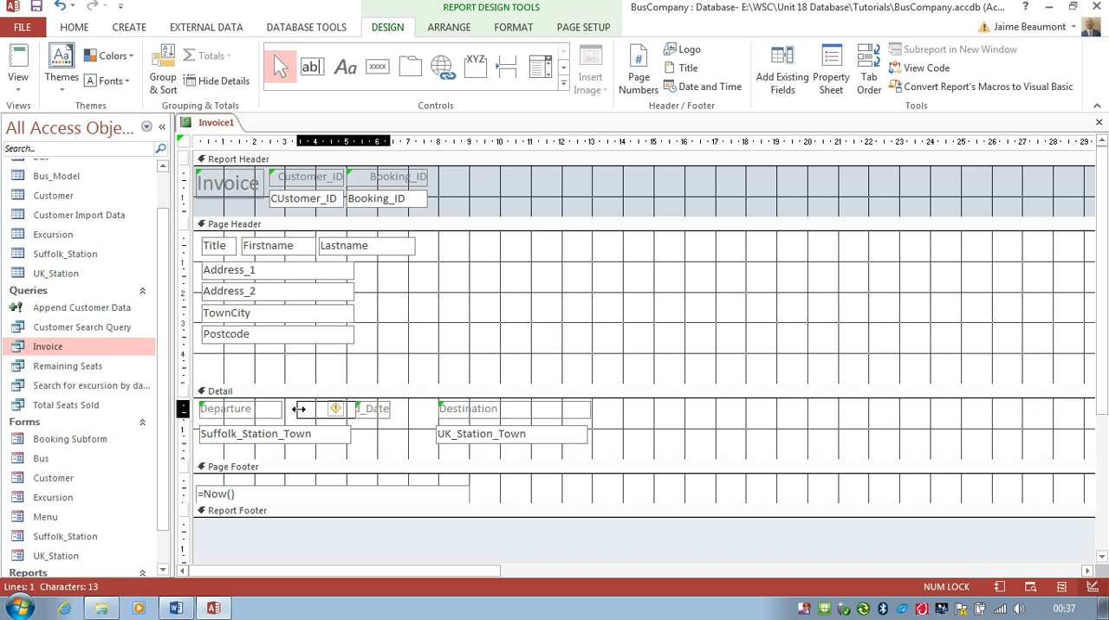
Step: Shorten the Outbound_Date label's caption to Outbound
{"action": "left_click", "coordinate": [364, 410]}
{"action": "left_click_drag", "start_coordinate": [364, 411], "coordinate": [310, 410]}
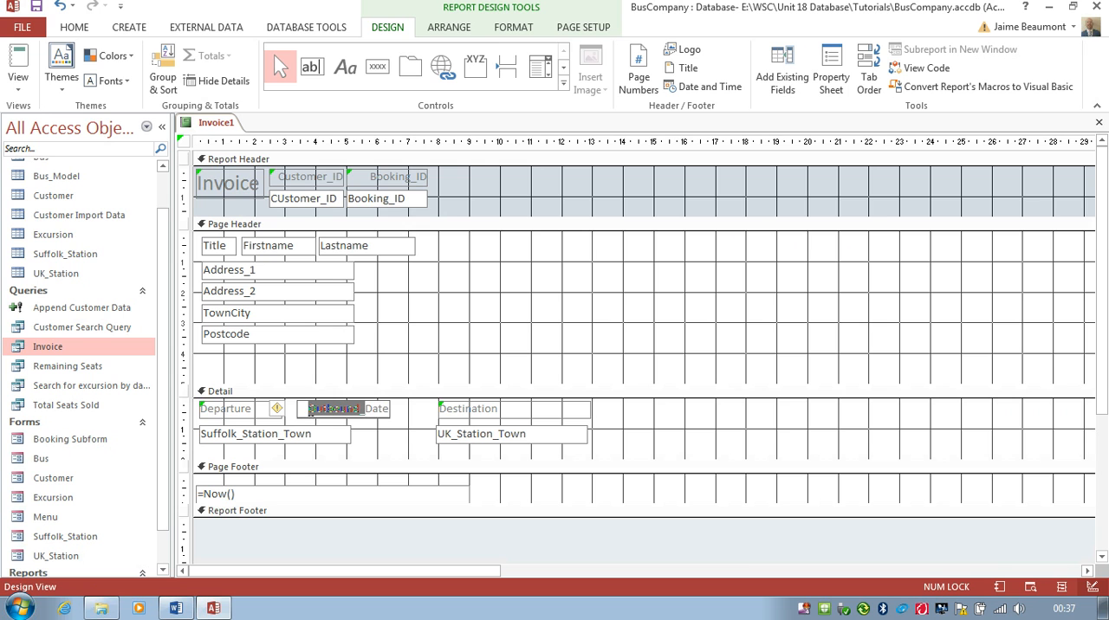
{"action": "left_click", "coordinate": [389, 409]}
{"action": "key", "text": "BackSpace"}
{"action": "key", "text": "BackSpace"}
{"action": "key", "text": "BackSpace"}
{"action": "key", "text": "BackSpace"}
{"action": "key", "text": "BackSpace"}
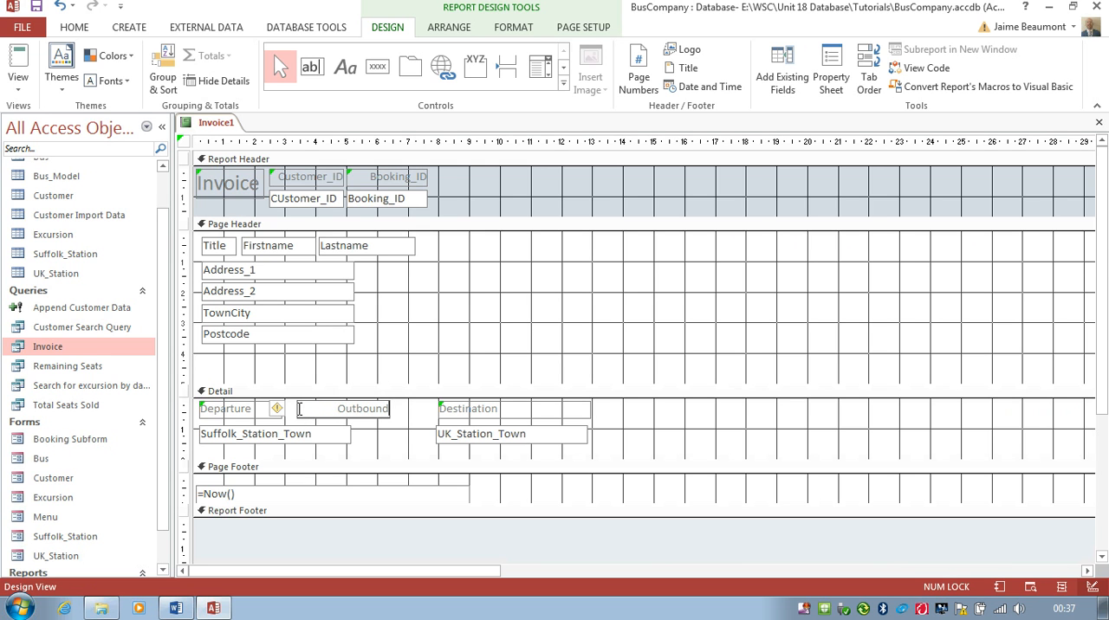
Step: Narrow the Suffolk_Station_Town text box to about 3 cm and place the Outbound_Date text box beneath the Outbound label
{"action": "left_click", "coordinate": [339, 436]}
{"action": "left_click_drag", "start_coordinate": [350, 435], "coordinate": [288, 433]}
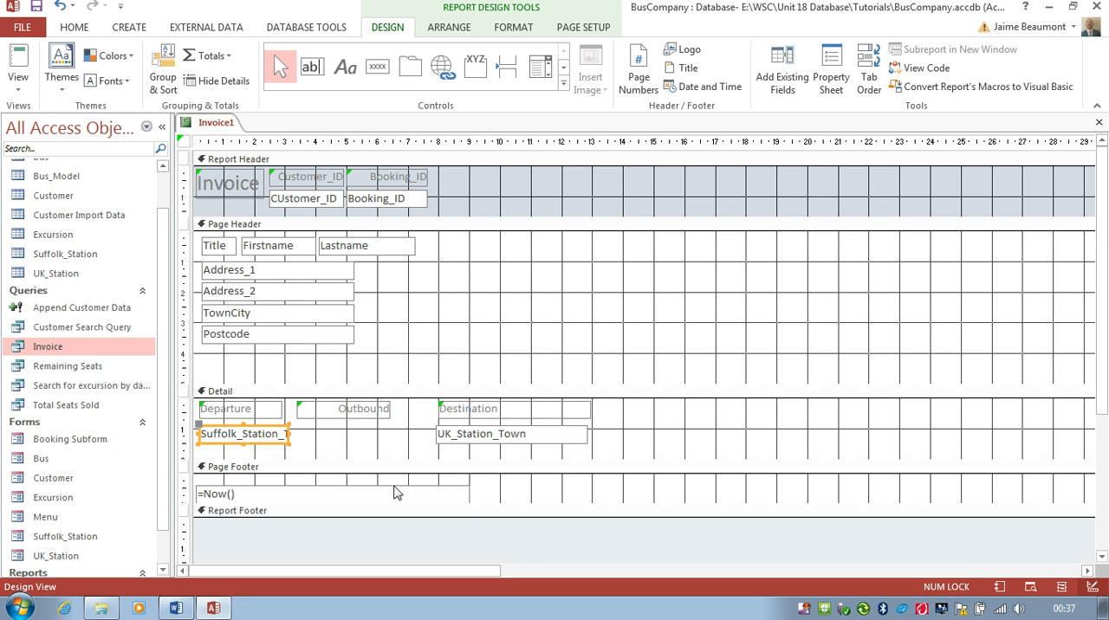
{"action": "left_click_drag", "start_coordinate": [459, 564], "coordinate": [831, 594]}
{"action": "left_click_drag", "start_coordinate": [864, 418], "coordinate": [389, 436]}
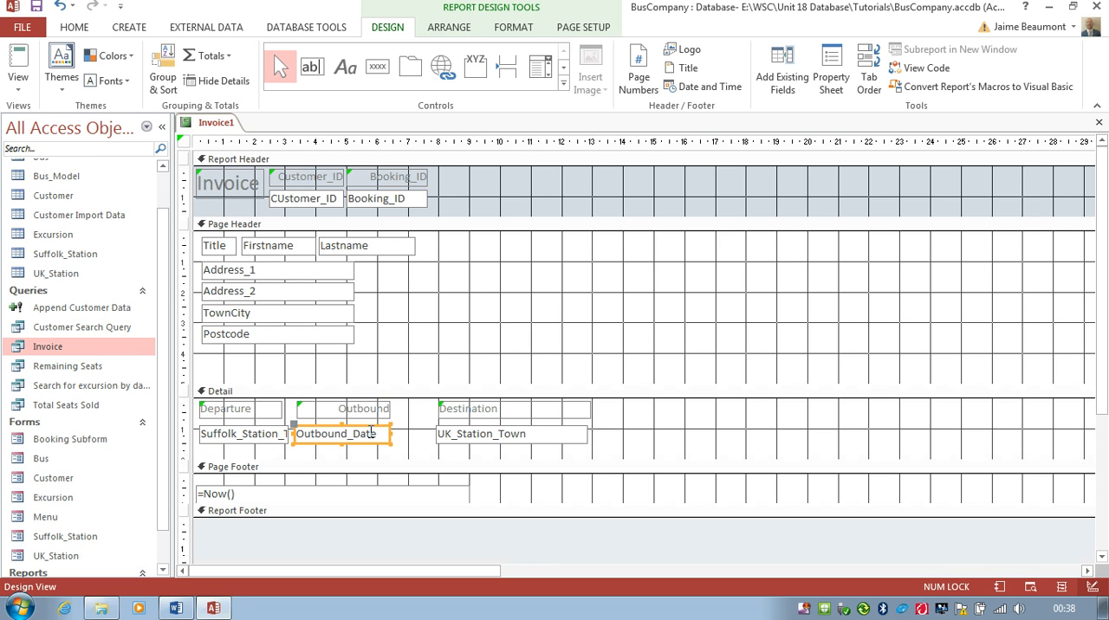
Step: Centre the text of the Outbound label and the Outbound_Date text box
{"action": "left_click", "coordinate": [352, 413]}
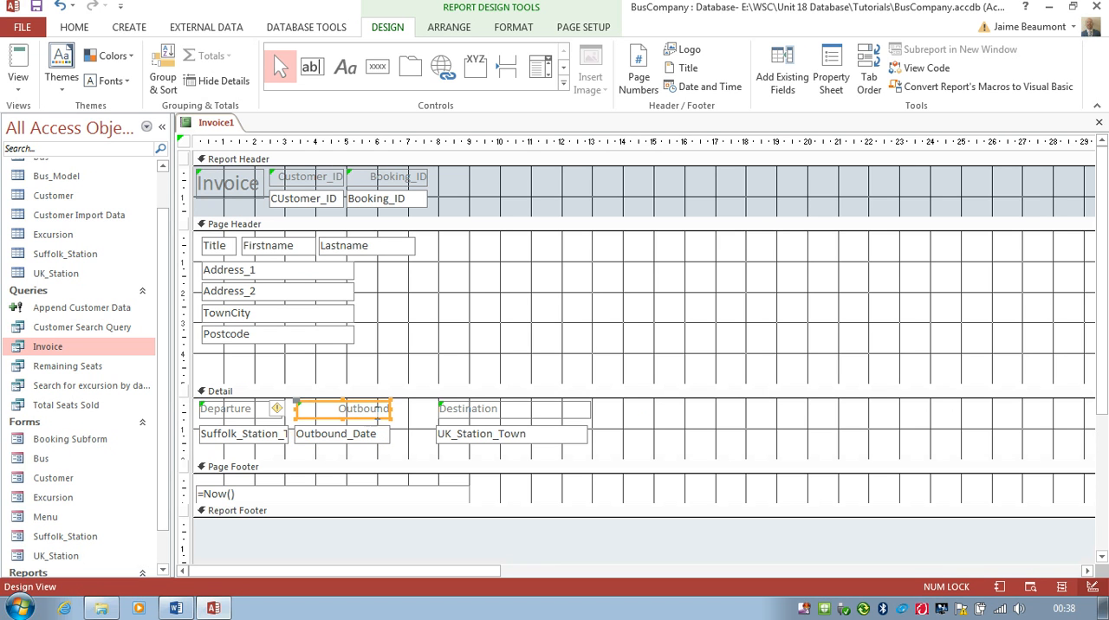
{"action": "left_click", "coordinate": [513, 28]}
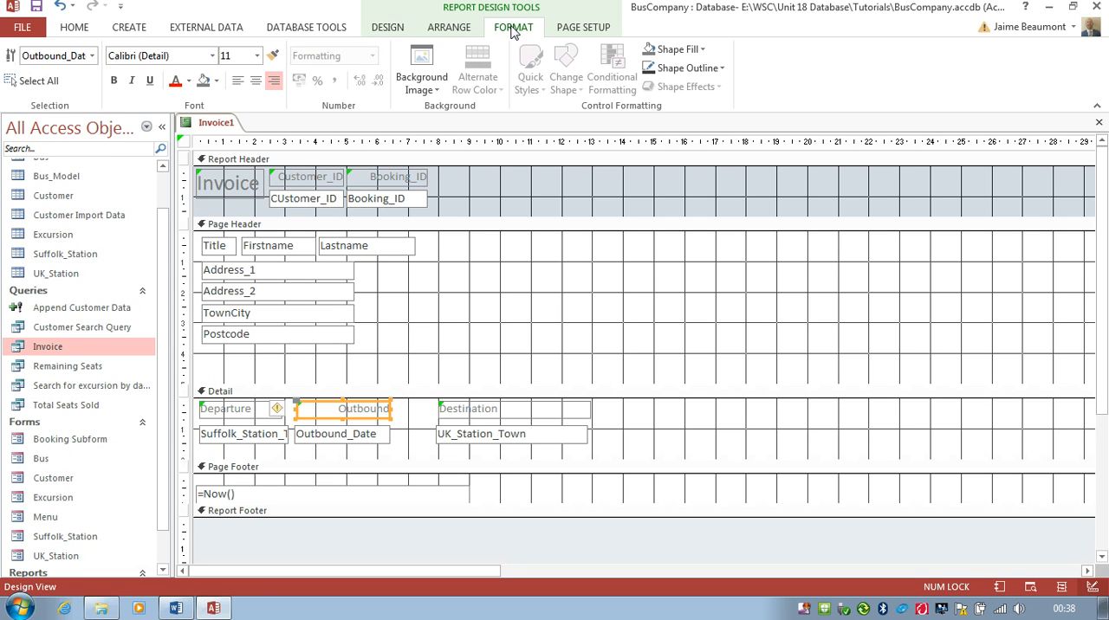
{"action": "left_click", "coordinate": [253, 83]}
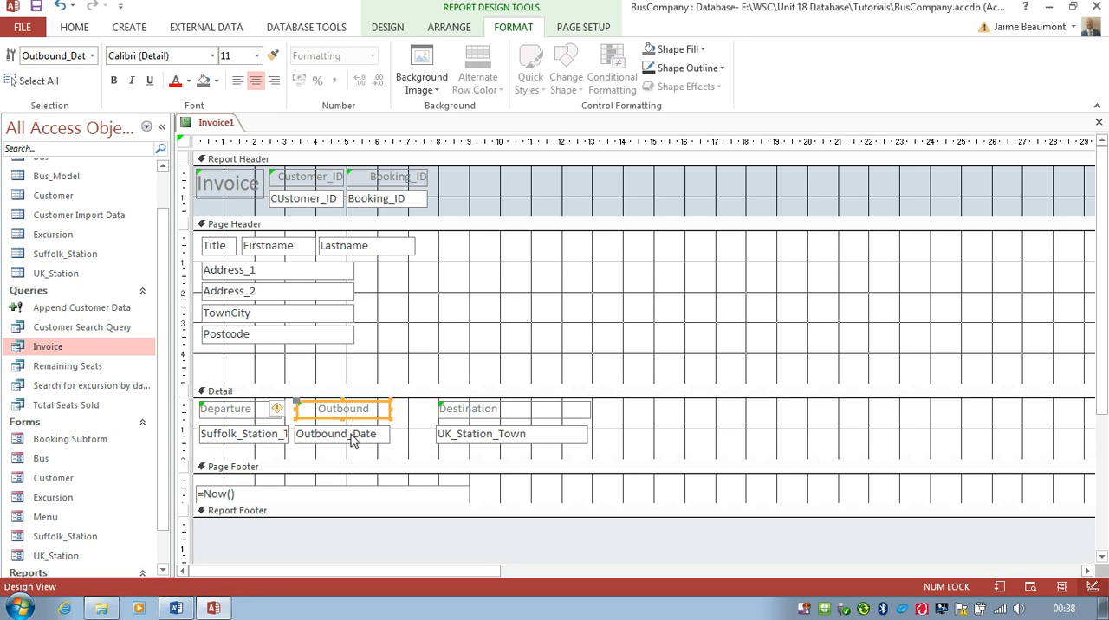
{"action": "left_click", "coordinate": [354, 440]}
{"action": "left_click", "coordinate": [255, 82]}
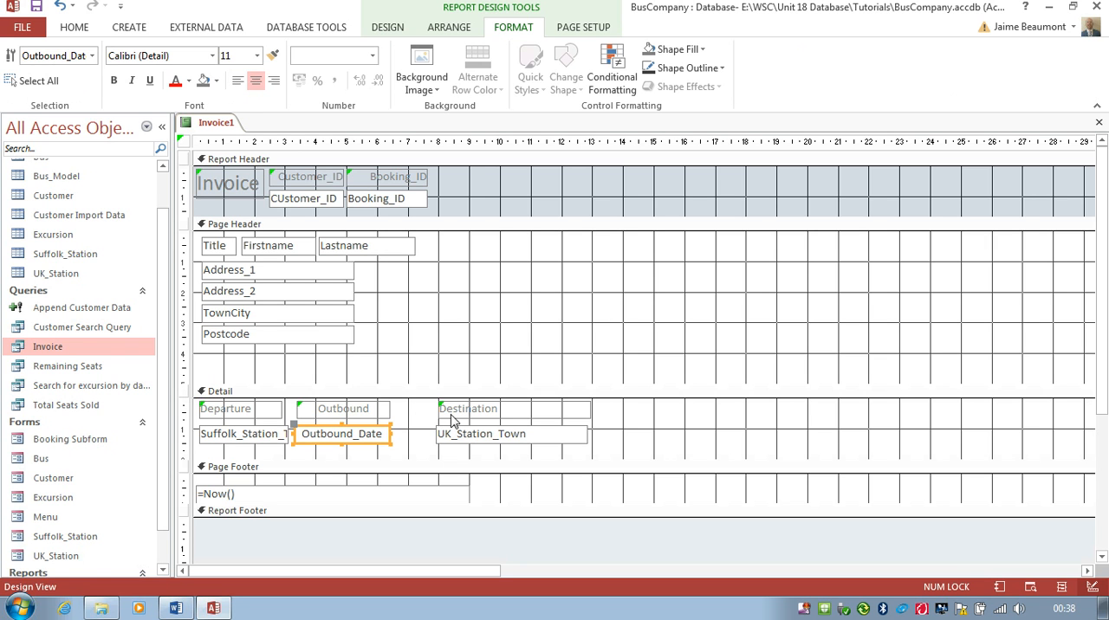
Step: Move the Destination label and the UK_Station_Town text box closer to the Outbound column
{"action": "left_click_drag", "start_coordinate": [455, 419], "coordinate": [407, 417]}
{"action": "left_click_drag", "start_coordinate": [474, 445], "coordinate": [432, 442]}
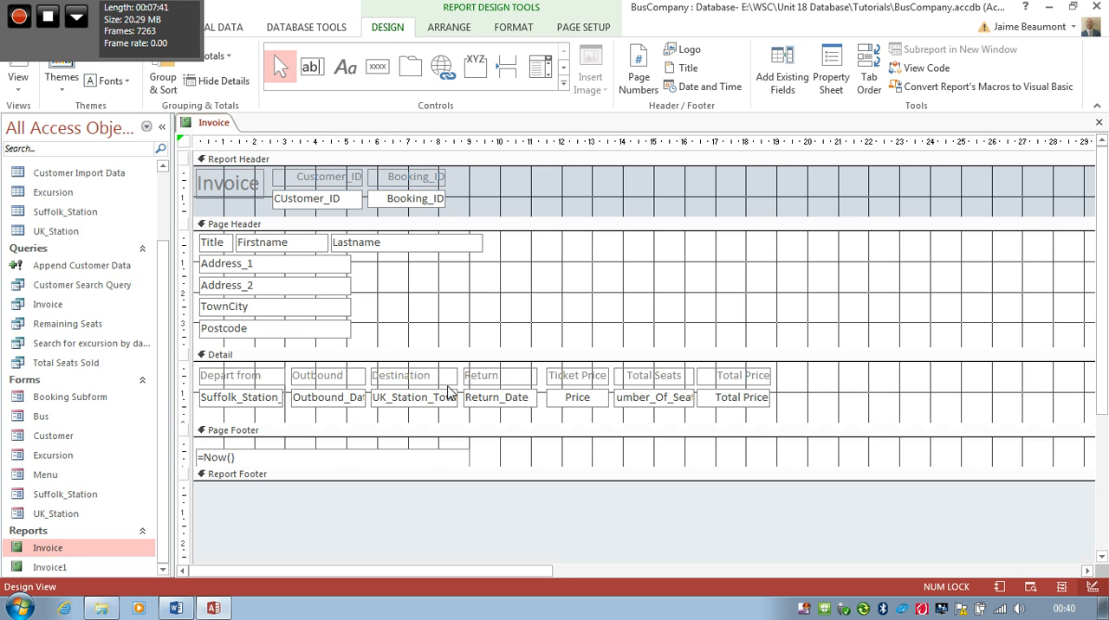
{"action": "left_click", "coordinate": [672, 383]}
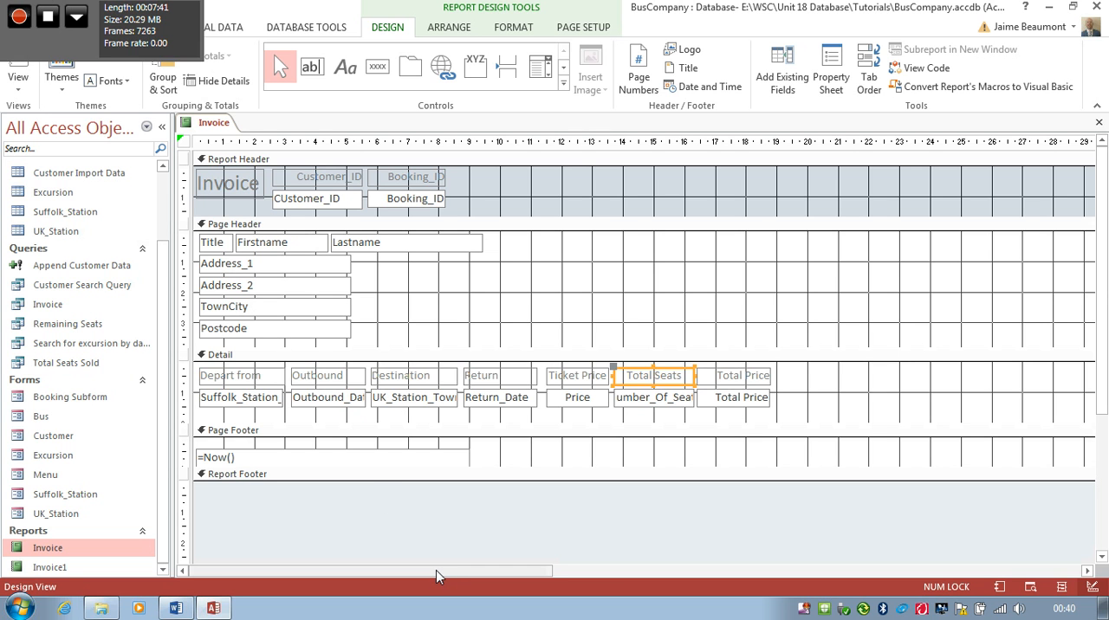
{"action": "mouse_move", "coordinate": [438, 570]}
{"action": "left_mouse_down"}
{"action": "mouse_move", "coordinate": [883, 576]}
{"action": "mouse_move", "coordinate": [424, 575]}
{"action": "left_mouse_up"}
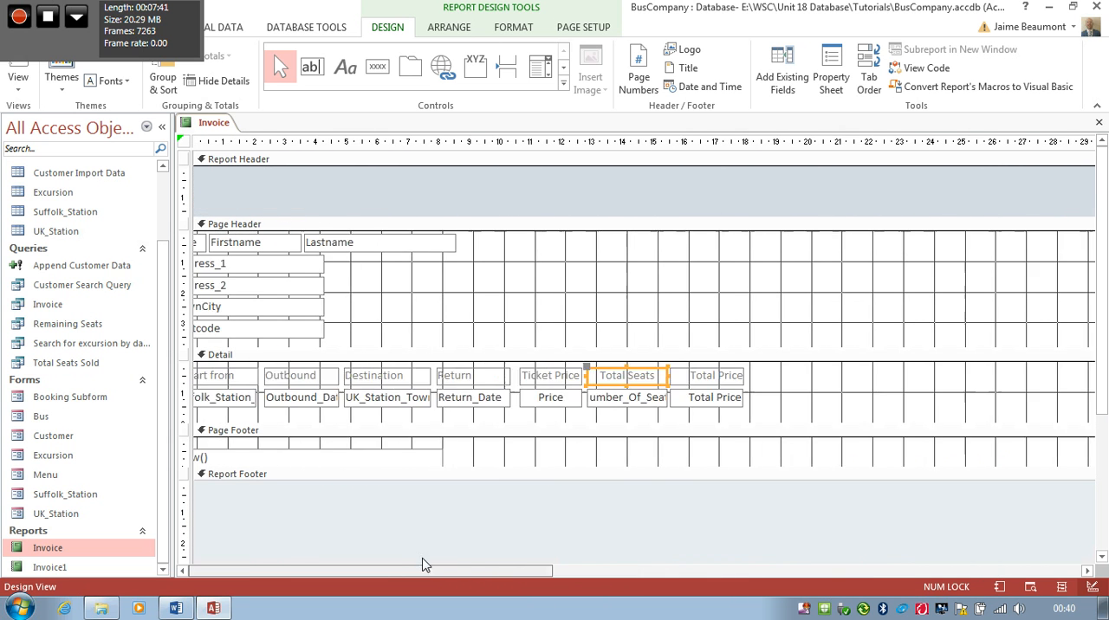
Step: Preview the invoice for a customer ID and booking ID, check its pages through to the third, and return to the design
{"action": "left_click", "coordinate": [17, 82]}
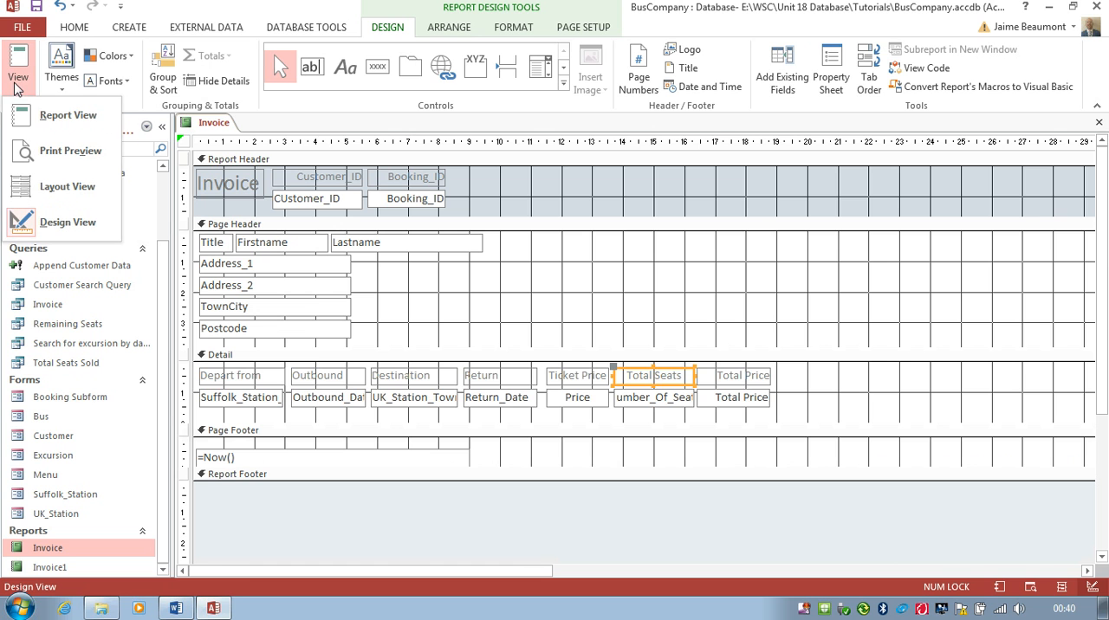
{"action": "left_click", "coordinate": [46, 154]}
{"action": "type", "text": "1"}
{"action": "key", "text": "Return"}
{"action": "type", "text": "1"}
{"action": "key", "text": "Return"}
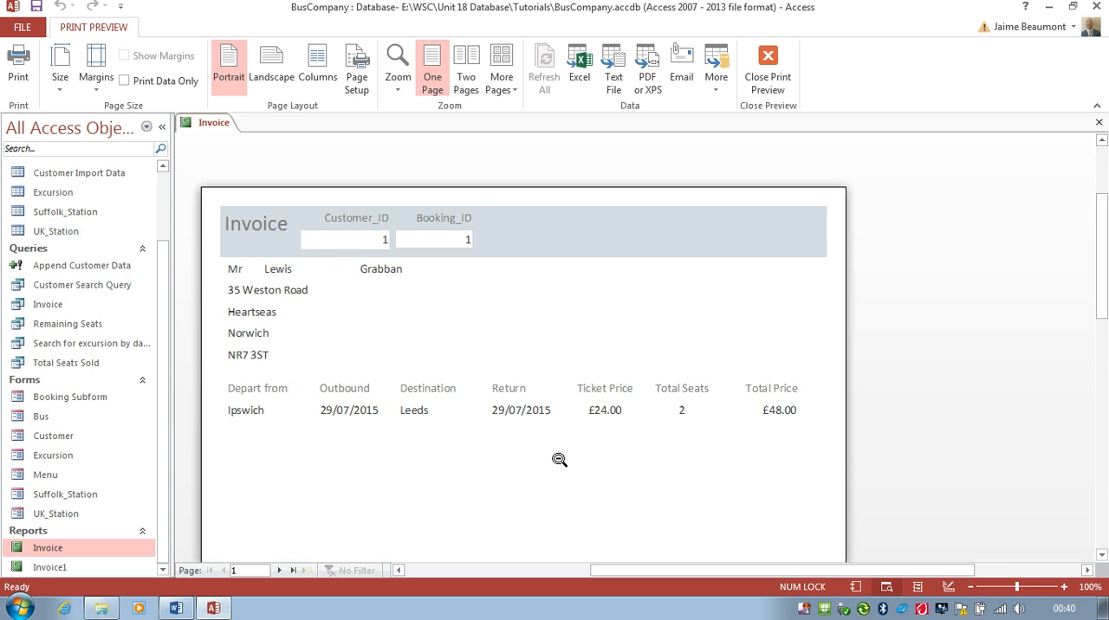
{"action": "left_click", "coordinate": [280, 570]}
{"action": "left_click", "coordinate": [280, 570]}
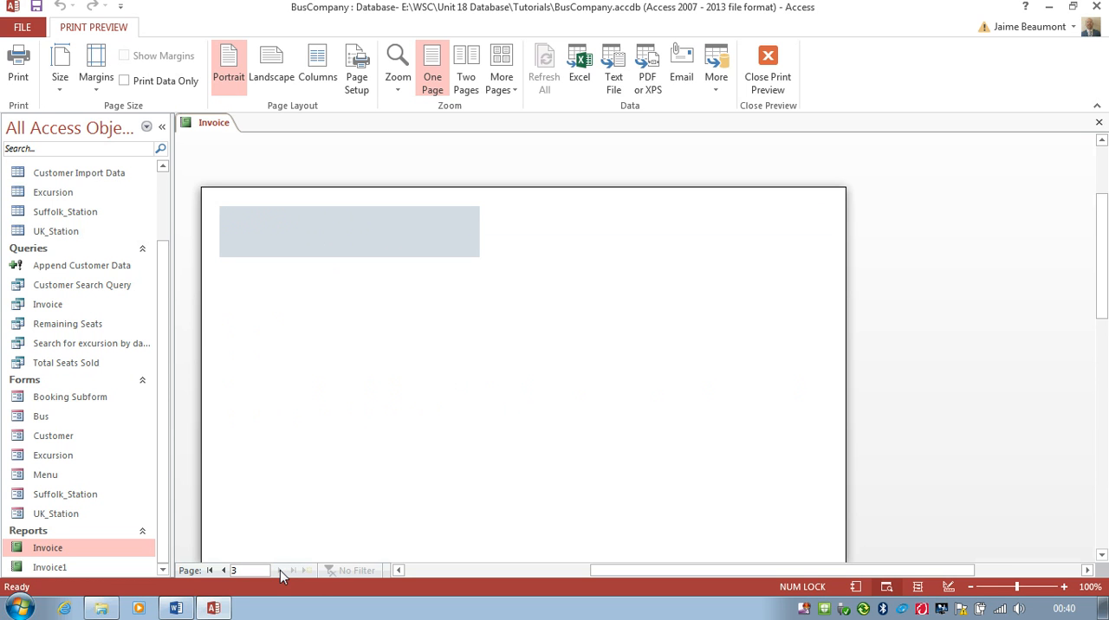
{"action": "left_click_drag", "start_coordinate": [1101, 298], "coordinate": [1104, 485]}
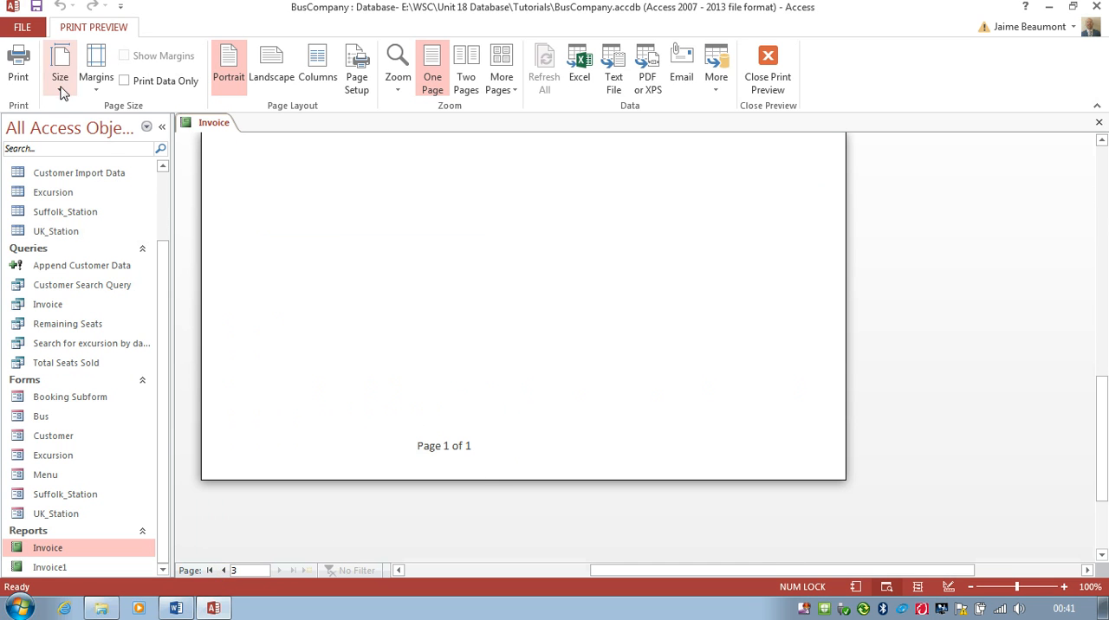
{"action": "left_click", "coordinate": [771, 80]}
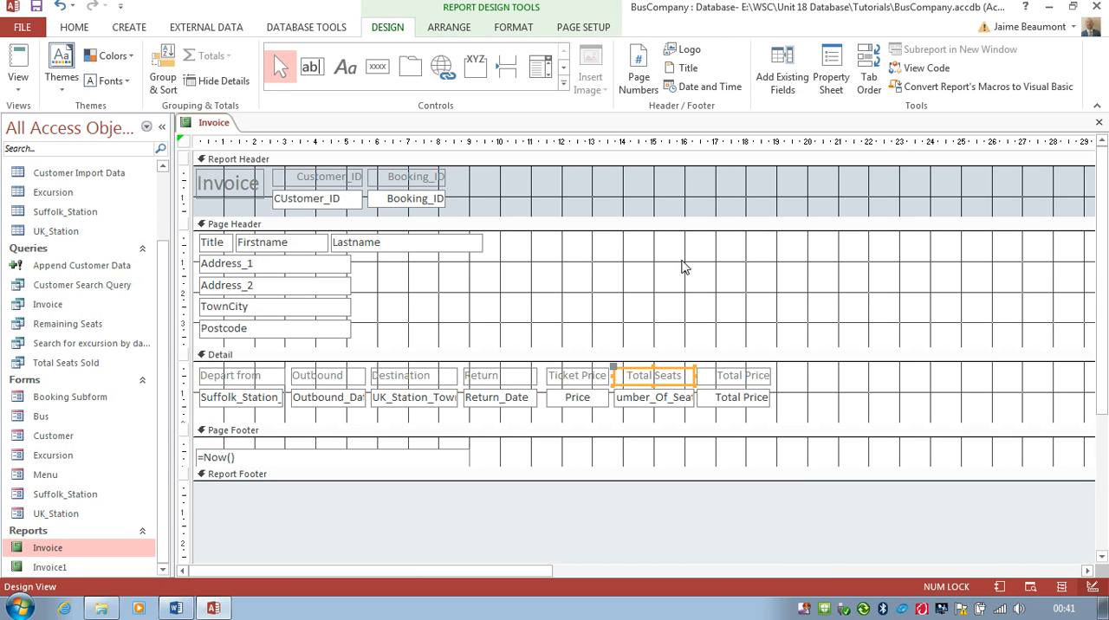
Step: Move the page number text box within the booking columns' width in the Page Footer and narrow the report to about 19 cm
{"action": "left_click_drag", "start_coordinate": [498, 572], "coordinate": [1030, 561]}
{"action": "left_click_drag", "start_coordinate": [620, 443], "coordinate": [398, 447]}
{"action": "left_click_drag", "start_coordinate": [530, 568], "coordinate": [985, 563]}
{"action": "left_click_drag", "start_coordinate": [846, 321], "coordinate": [448, 325]}
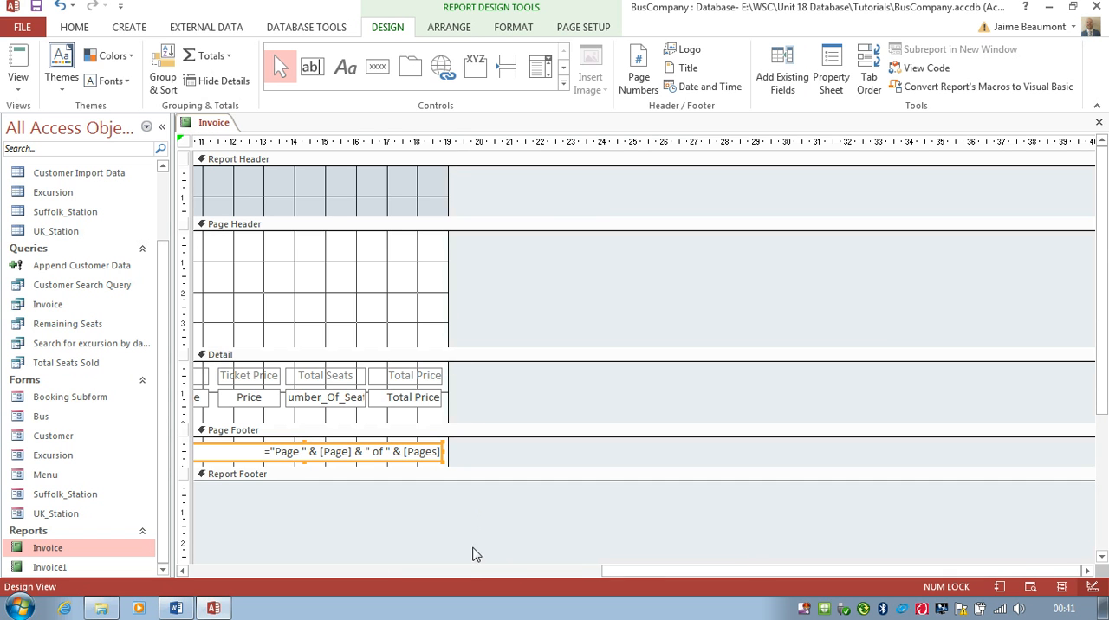
{"action": "left_click_drag", "start_coordinate": [635, 572], "coordinate": [193, 552]}
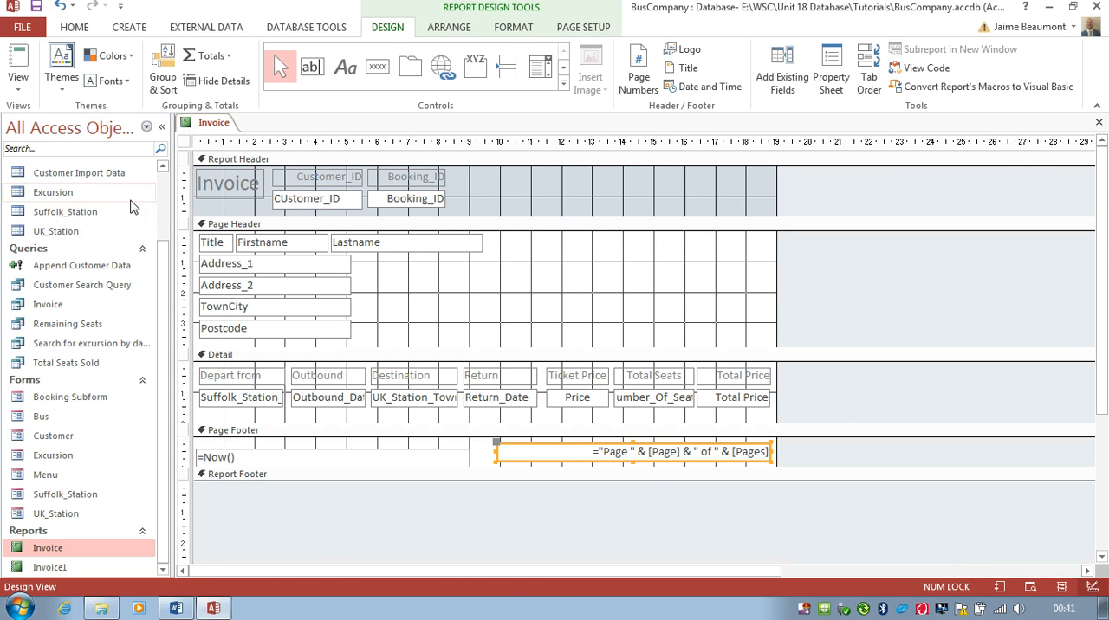
Step: Preview the invoice for another booking ID, inspect it at 90% zoom, and return to the design
{"action": "left_click", "coordinate": [18, 87]}
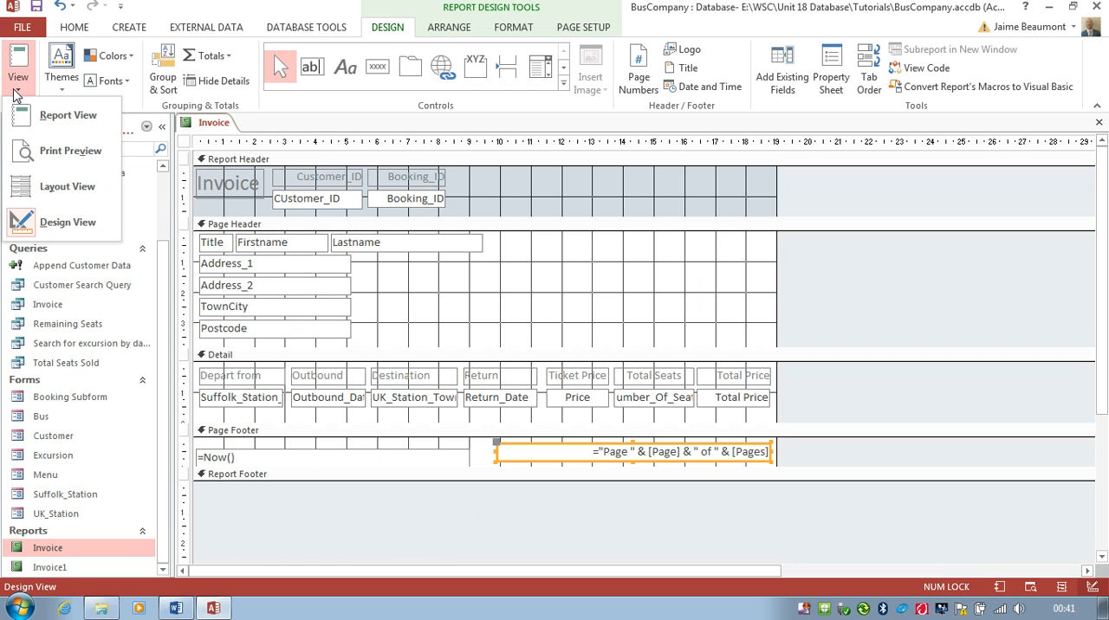
{"action": "left_click", "coordinate": [54, 151]}
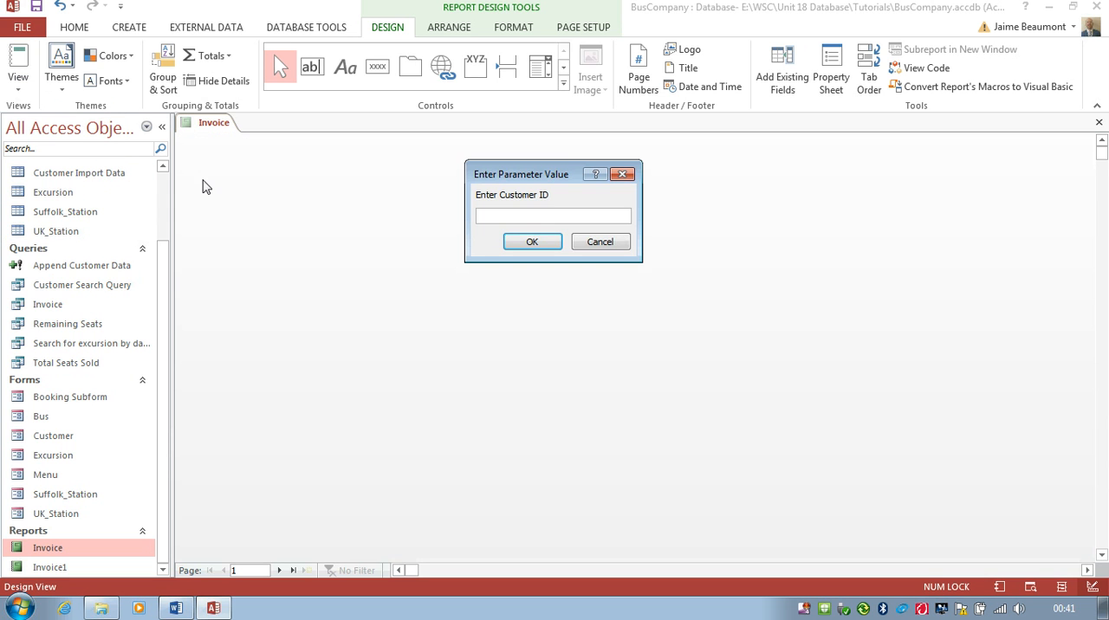
{"action": "key", "text": "Return"}
{"action": "type", "text": "2"}
{"action": "key", "text": "Return"}
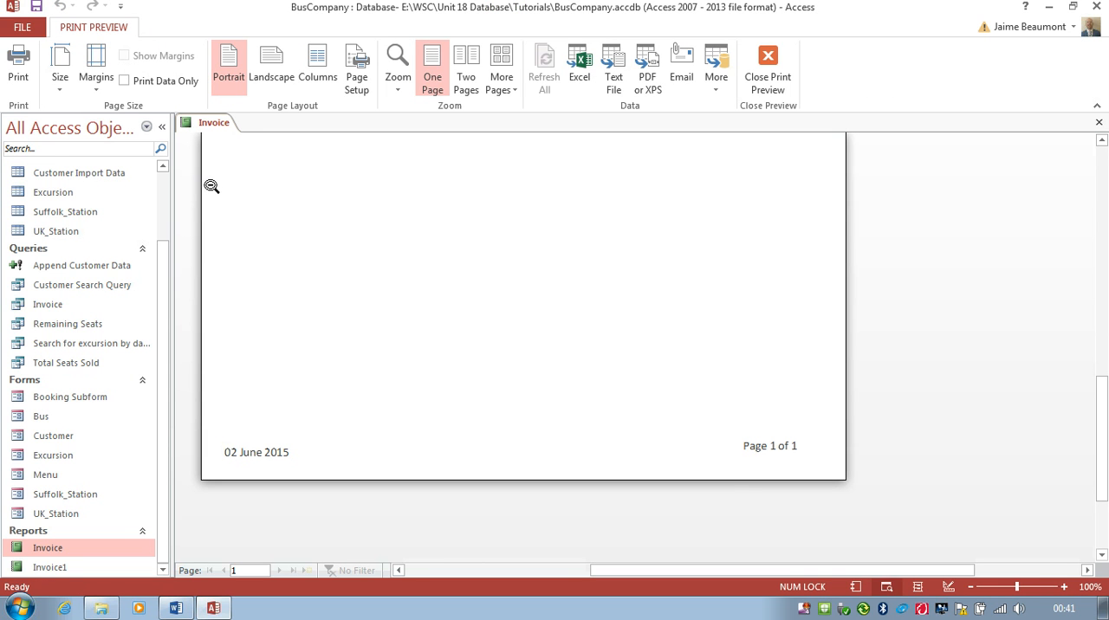
{"action": "left_click", "coordinate": [970, 588]}
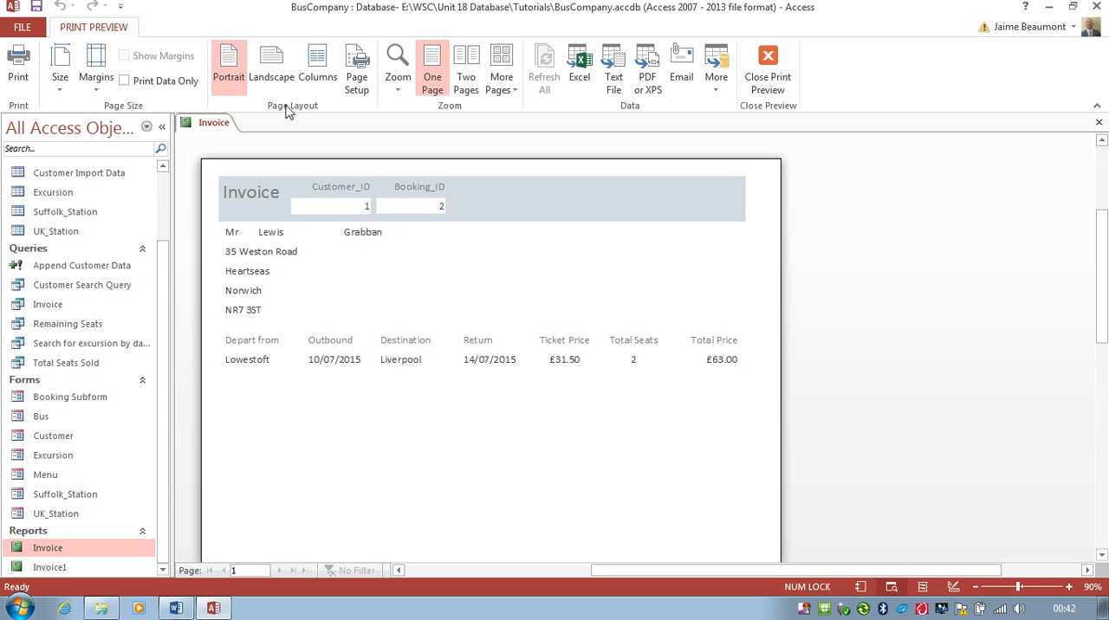
{"action": "left_click", "coordinate": [766, 80]}
Step: Narrow the Firstname text box to about 2 cm, and place Lastname directly beside it at about 3.3 cm wide
{"action": "left_click", "coordinate": [322, 245]}
{"action": "mouse_move", "coordinate": [328, 243]}
{"action": "left_mouse_down"}
{"action": "mouse_move", "coordinate": [298, 242]}
{"action": "mouse_move", "coordinate": [319, 247]}
{"action": "left_mouse_up"}
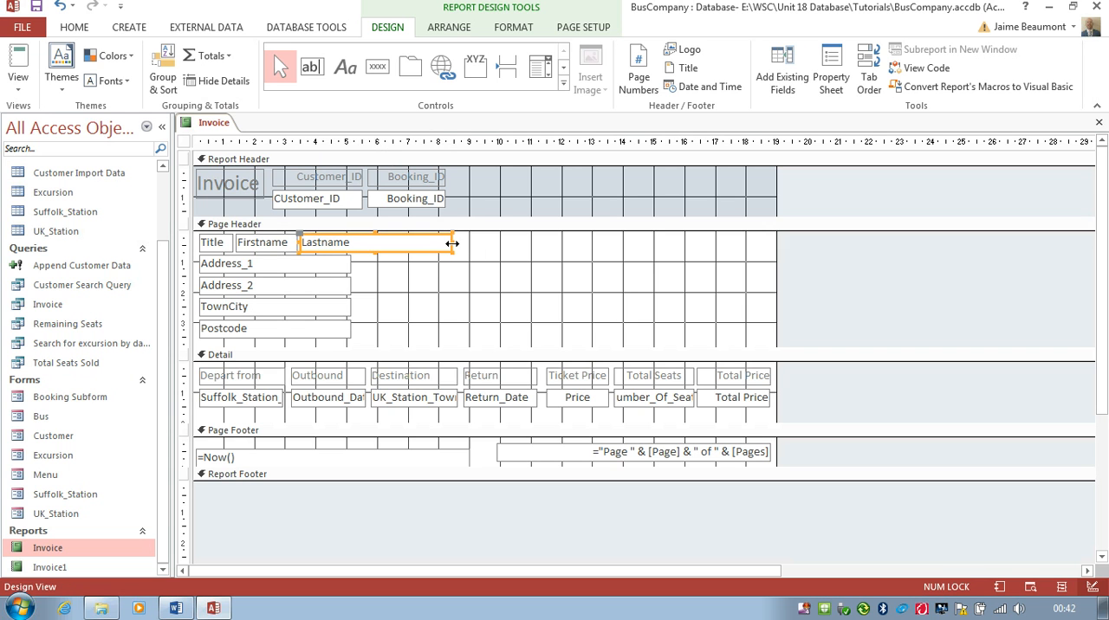
{"action": "left_click_drag", "start_coordinate": [451, 242], "coordinate": [399, 242]}
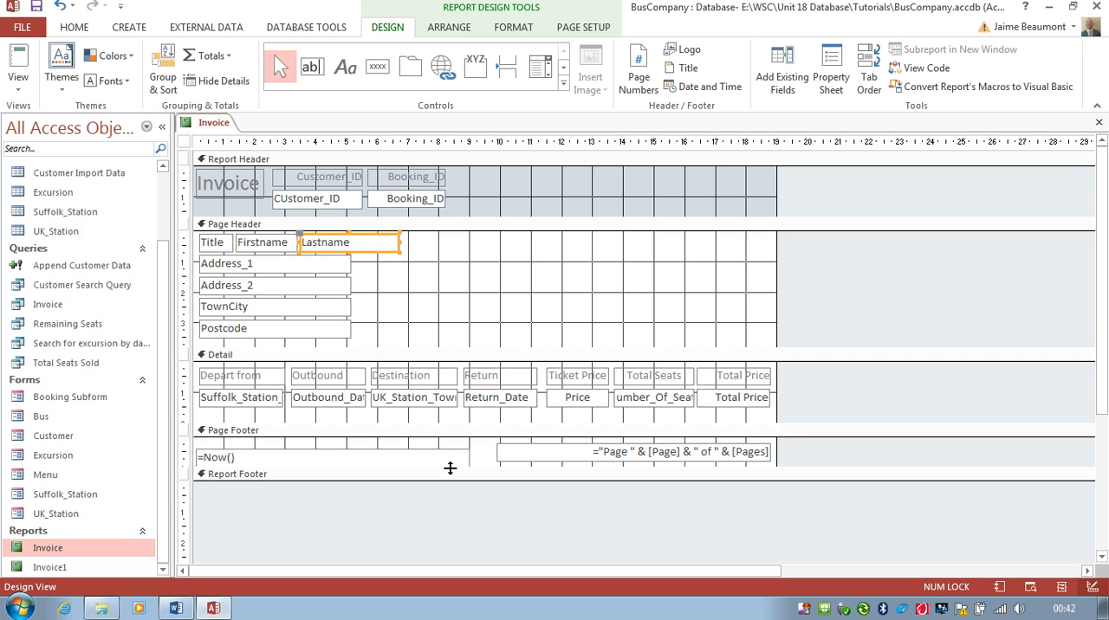
Step: Deepen the Page Footer to about 2.3 cm with its date and page number boxes lowered, and the Detail section to about 3 cm
{"action": "left_click_drag", "start_coordinate": [448, 468], "coordinate": [447, 510]}
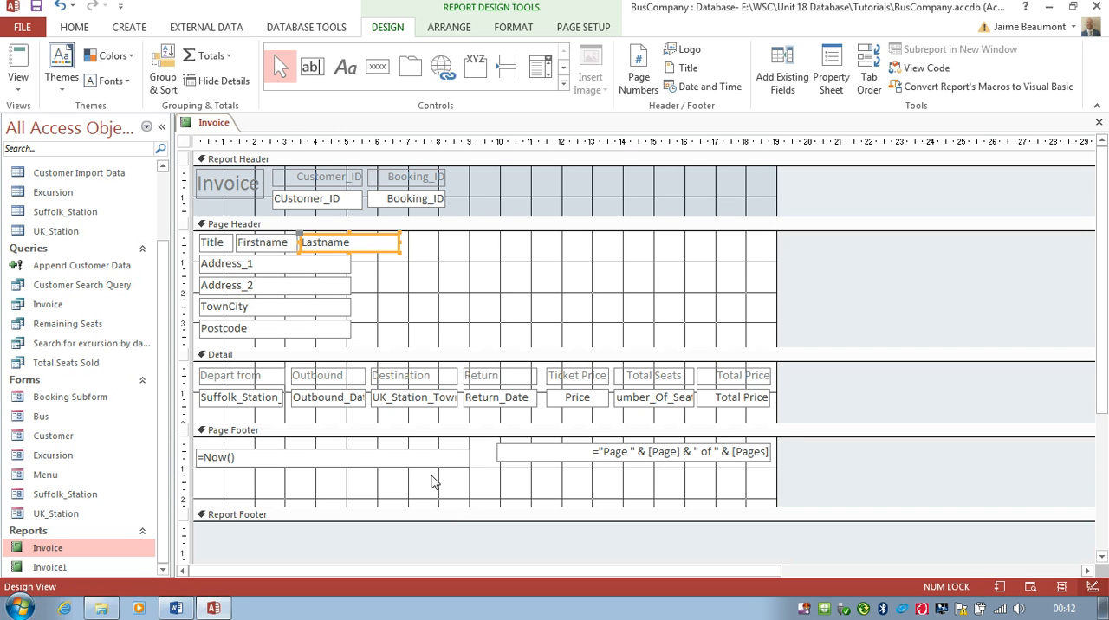
{"action": "left_click_drag", "start_coordinate": [404, 468], "coordinate": [410, 494]}
{"action": "left_click_drag", "start_coordinate": [553, 462], "coordinate": [551, 493]}
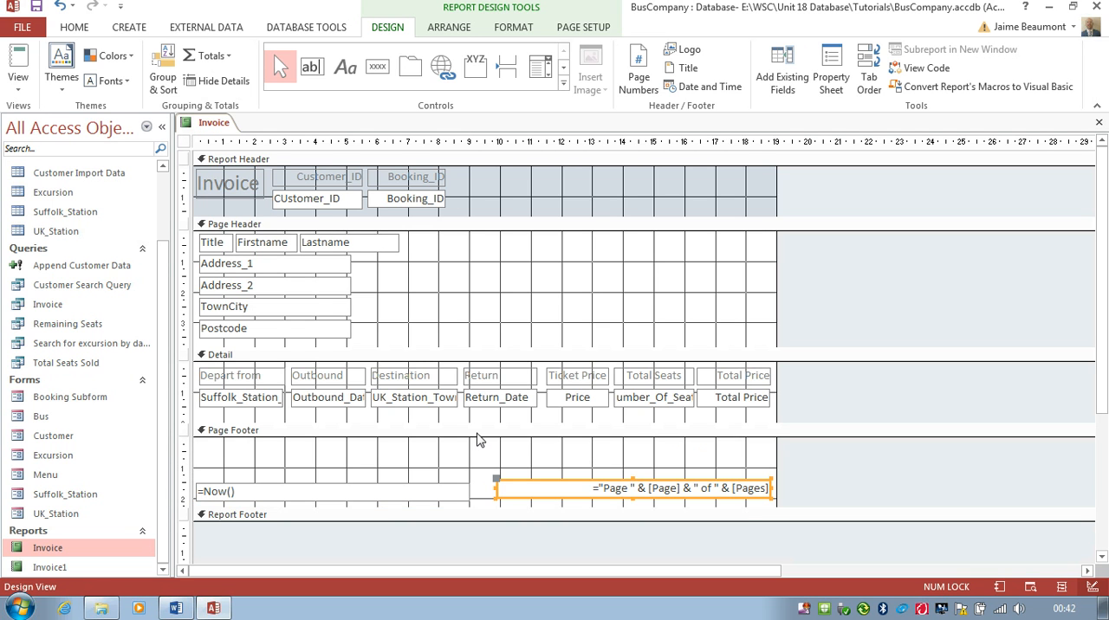
{"action": "left_click", "coordinate": [477, 440]}
{"action": "left_click_drag", "start_coordinate": [443, 421], "coordinate": [442, 451]}
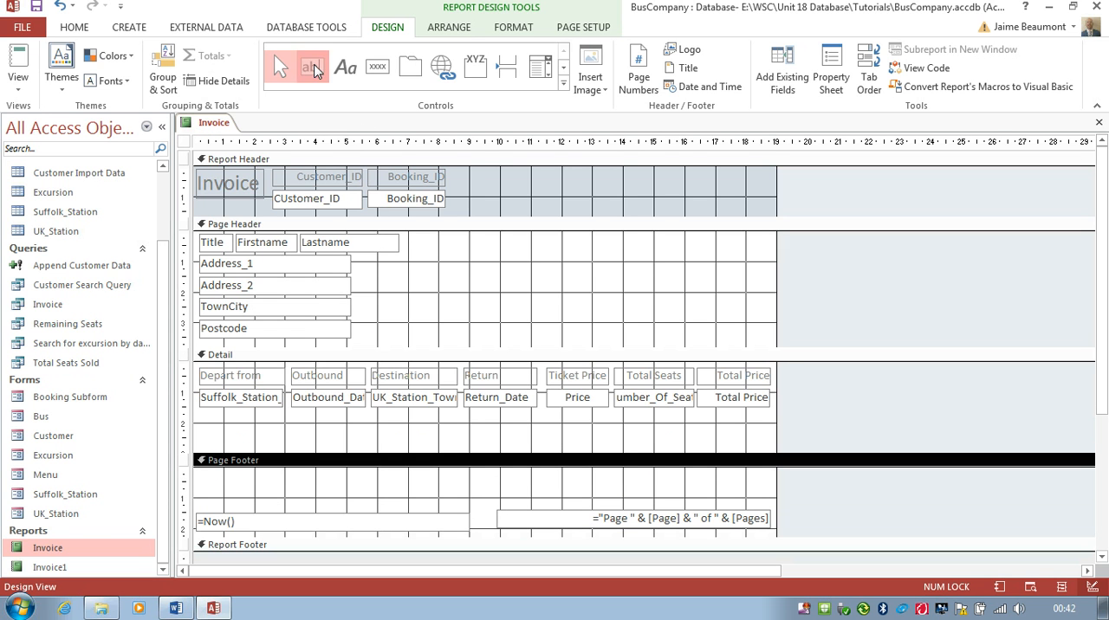
{"action": "left_click", "coordinate": [312, 68]}
{"action": "left_click_drag", "start_coordinate": [218, 421], "coordinate": [362, 443]}
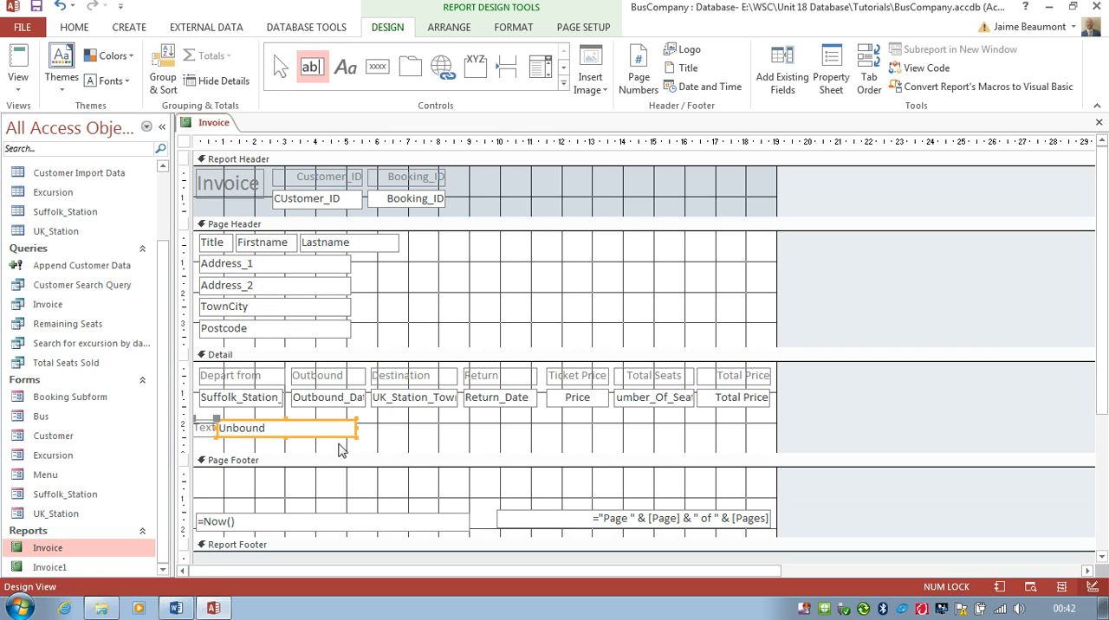
{"action": "left_click", "coordinate": [247, 423]}
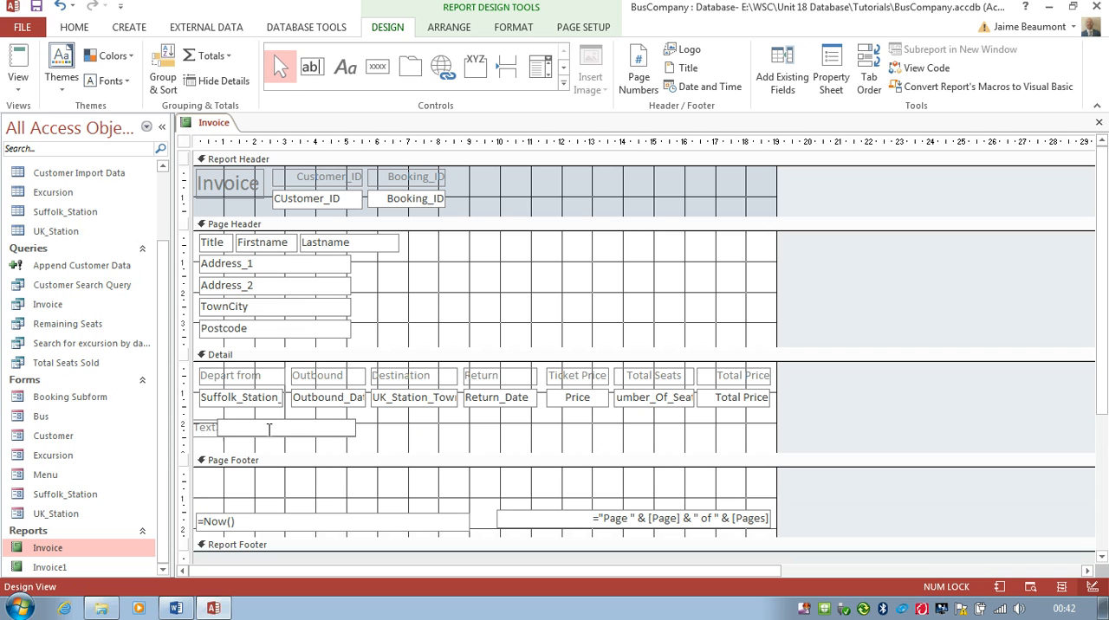
{"action": "left_click", "coordinate": [345, 438]}
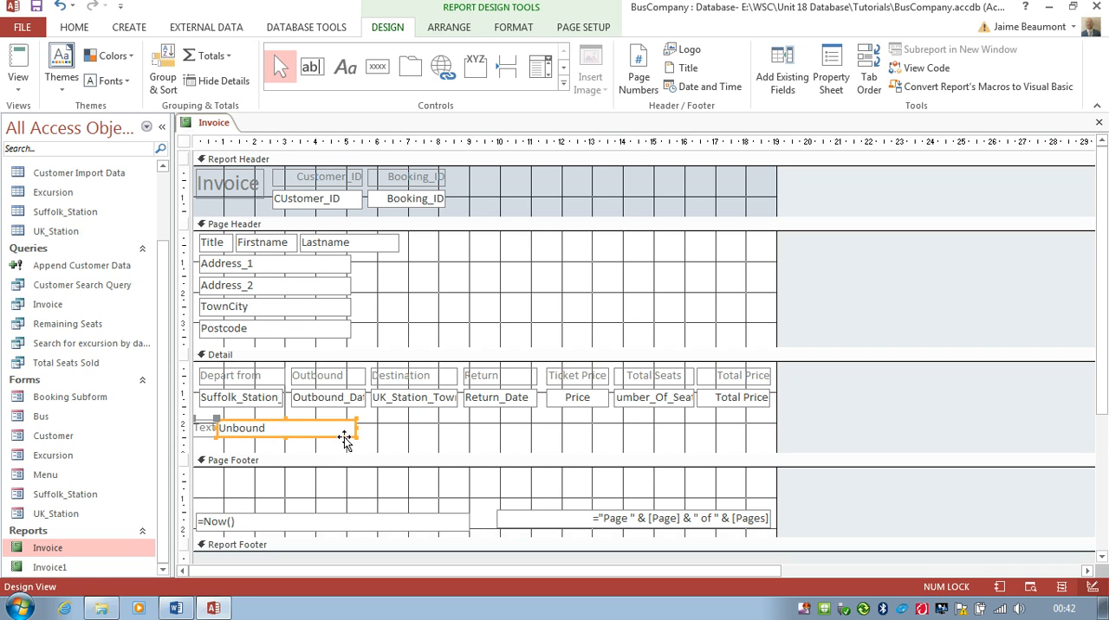
{"action": "key", "text": "Delete"}
Step: Add a label about 6.5 cm wide reading "Have a nice journey!" beneath the booking fields in the Detail section
{"action": "left_click", "coordinate": [344, 69]}
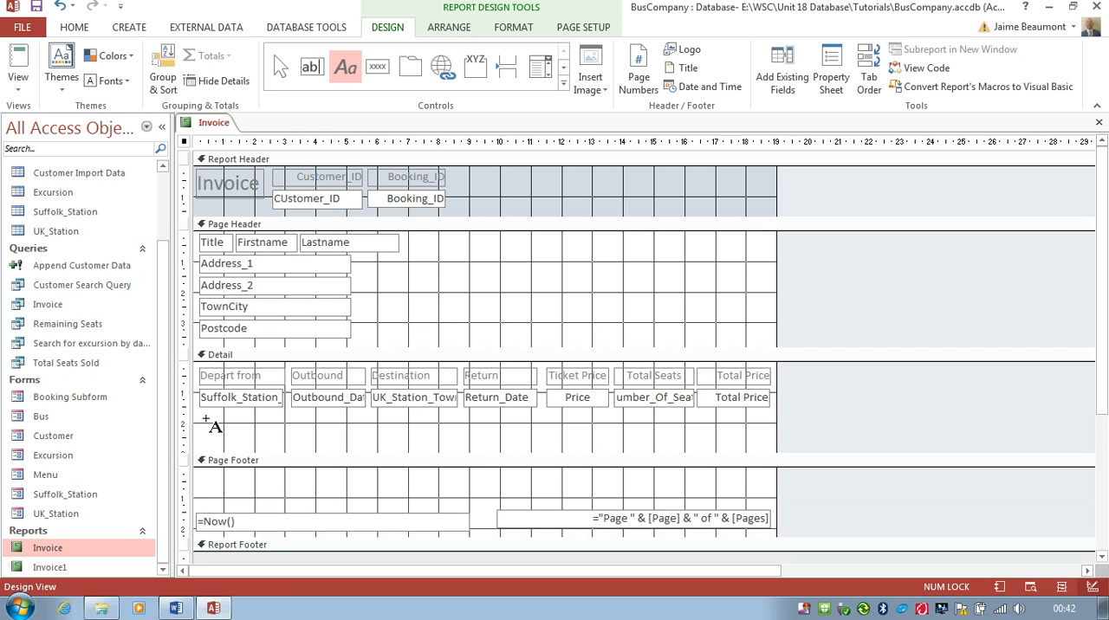
{"action": "left_click_drag", "start_coordinate": [204, 420], "coordinate": [404, 448]}
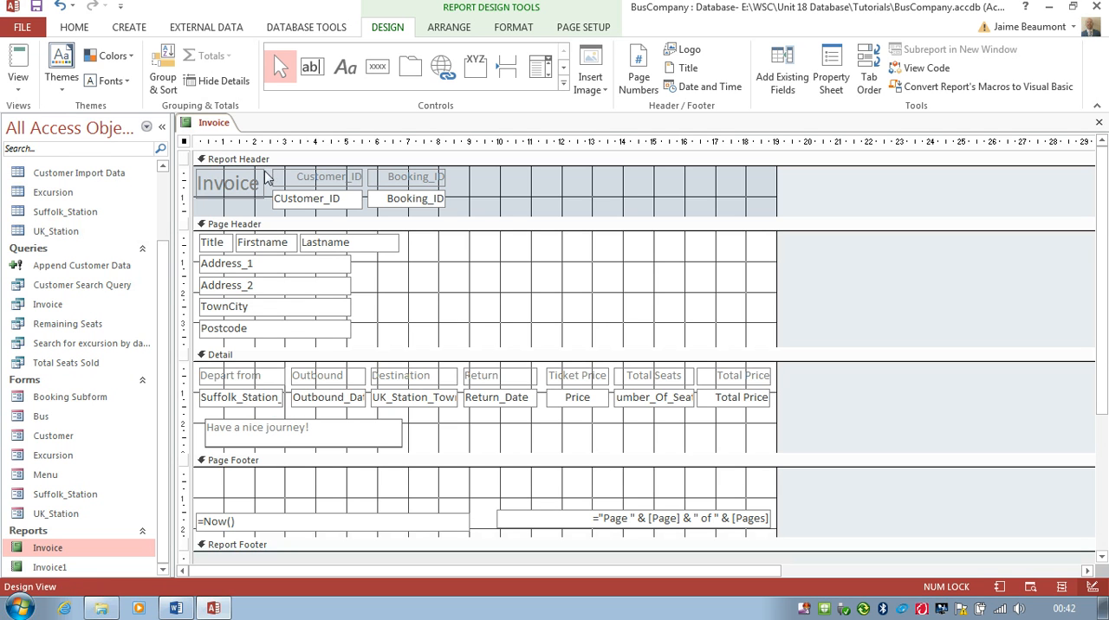
Step: Preview the invoice for a customer ID and booking ID and examine the full page layout
{"action": "left_click", "coordinate": [17, 83]}
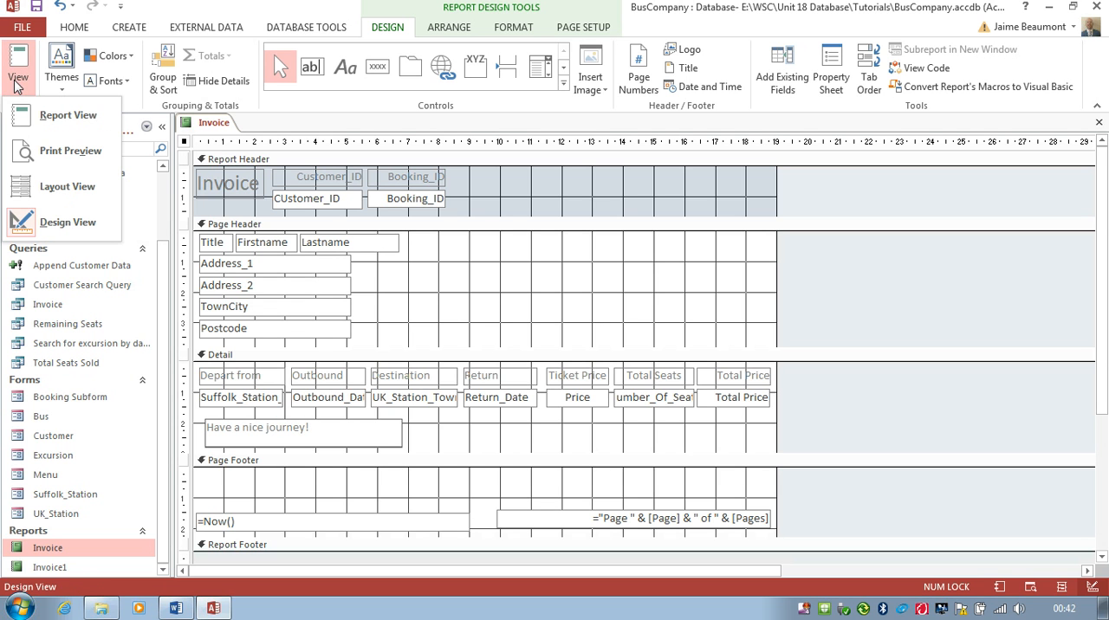
{"action": "left_click", "coordinate": [54, 153]}
{"action": "type", "text": "1"}
{"action": "key", "text": "Return"}
{"action": "type", "text": "1"}
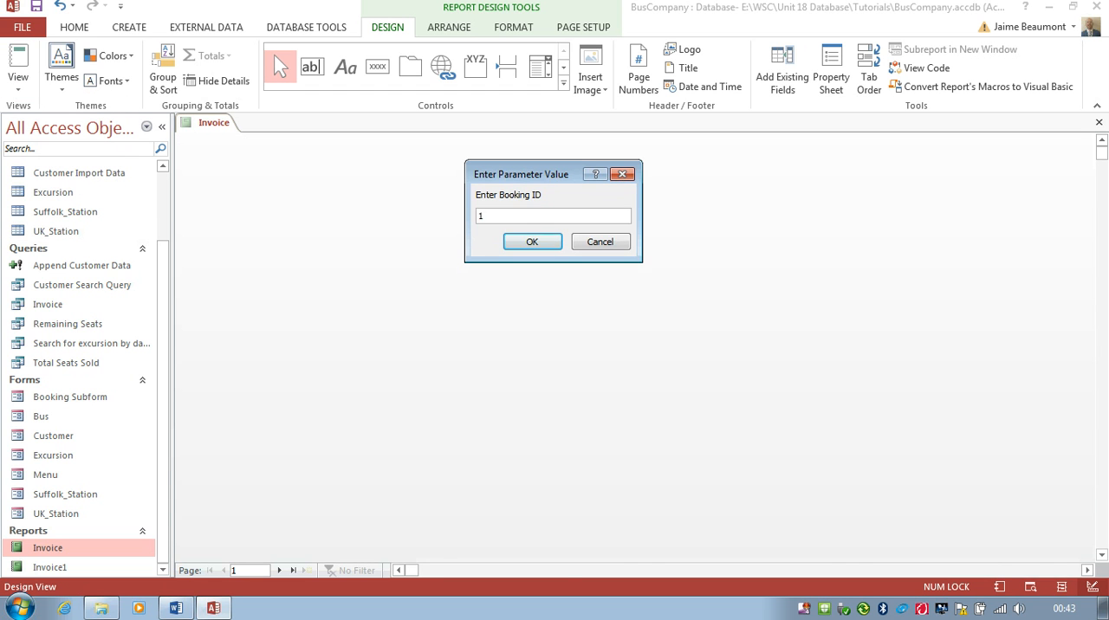
{"action": "key", "text": "Return"}
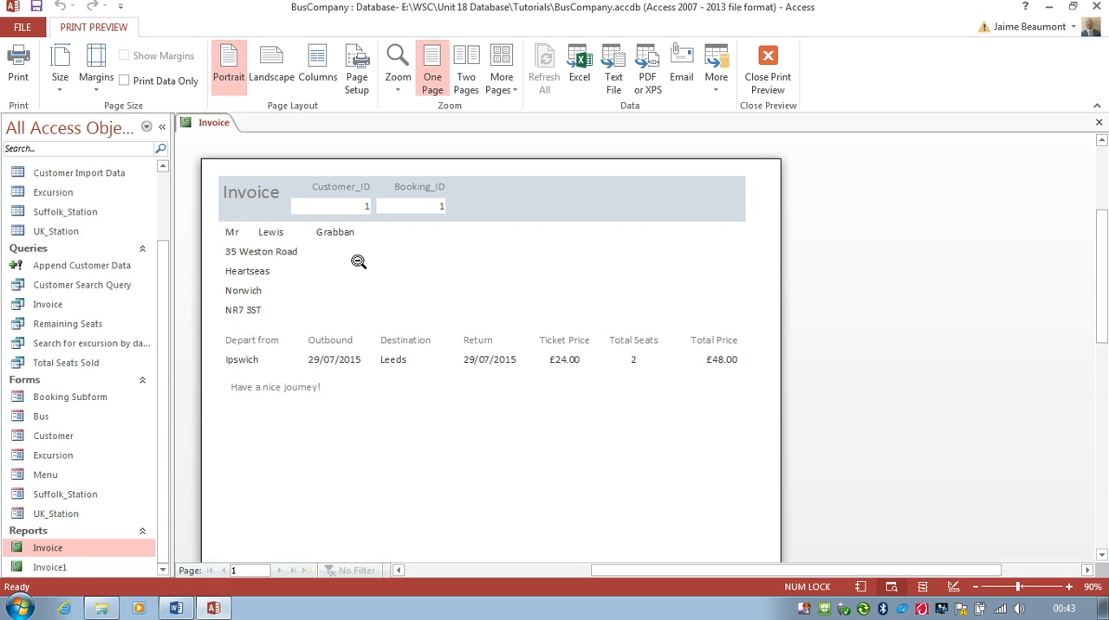
{"action": "scroll", "coordinate": [621, 390], "scroll_direction": "down", "scroll_amount": 5}
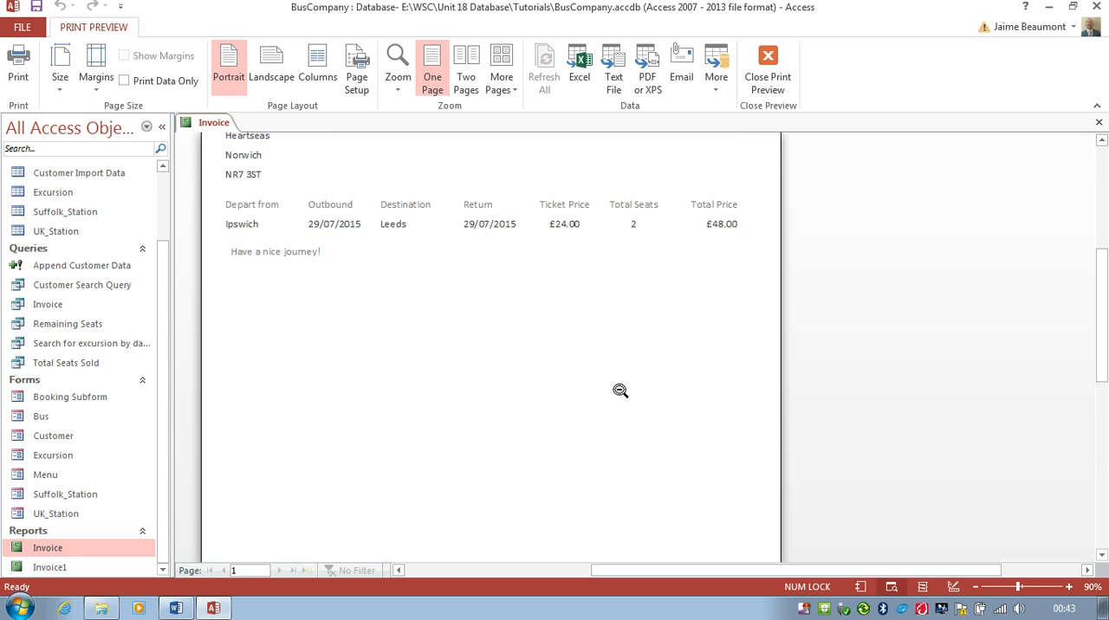
{"action": "scroll", "coordinate": [620, 389], "scroll_direction": "down", "scroll_amount": 2}
{"action": "scroll", "coordinate": [621, 388], "scroll_direction": "up", "scroll_amount": 8}
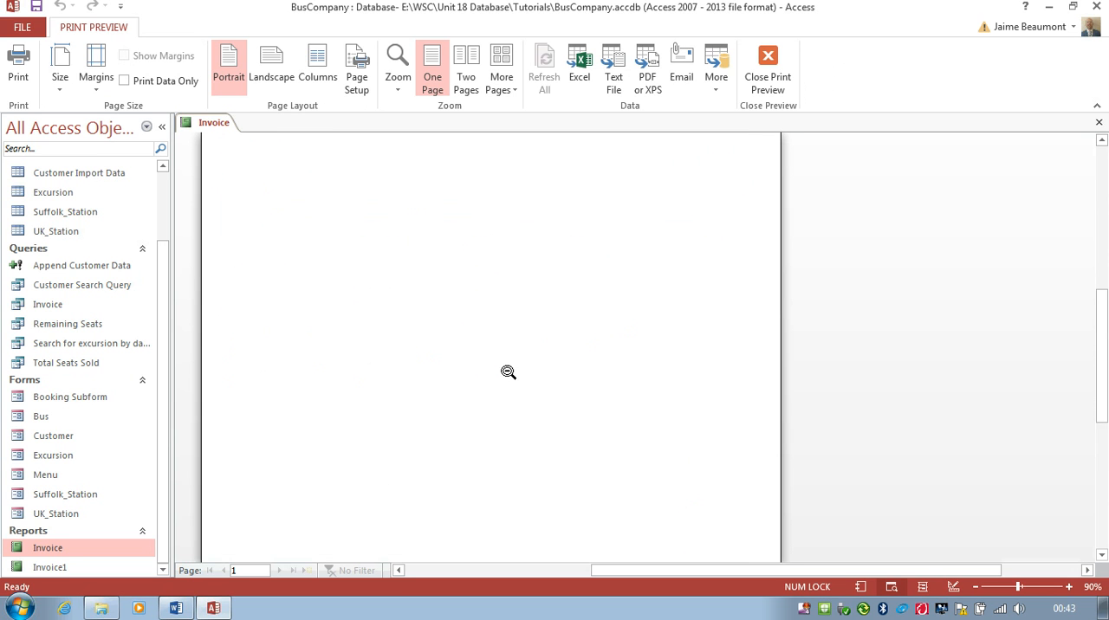
{"action": "scroll", "coordinate": [381, 355], "scroll_direction": "up", "scroll_amount": 1}
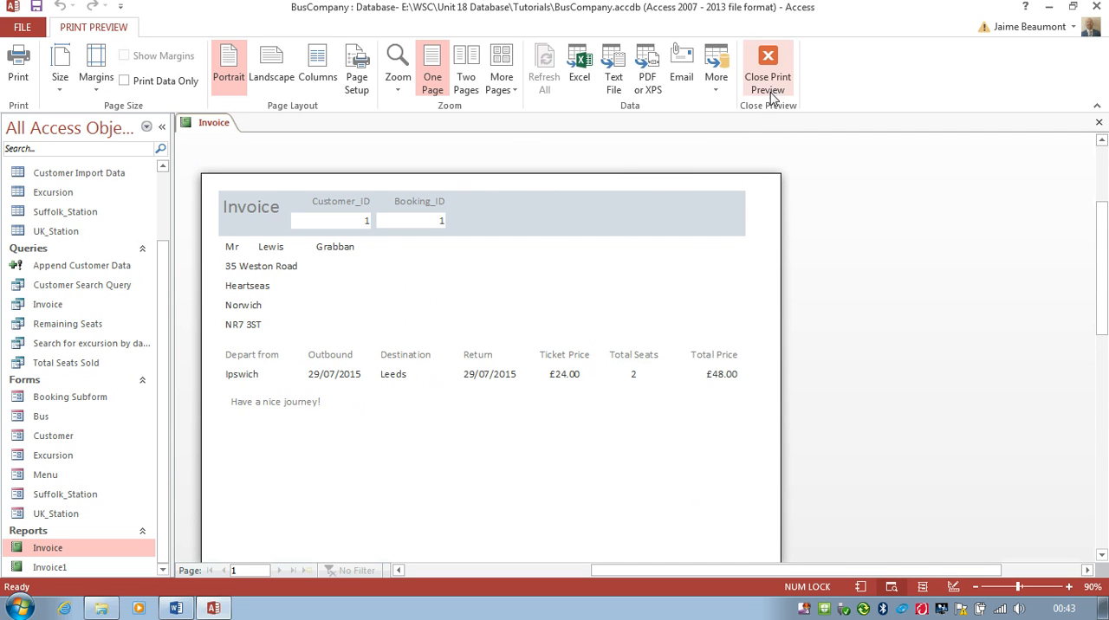
Step: Close the Invoice report and save its design changes
{"action": "left_click", "coordinate": [1099, 122]}
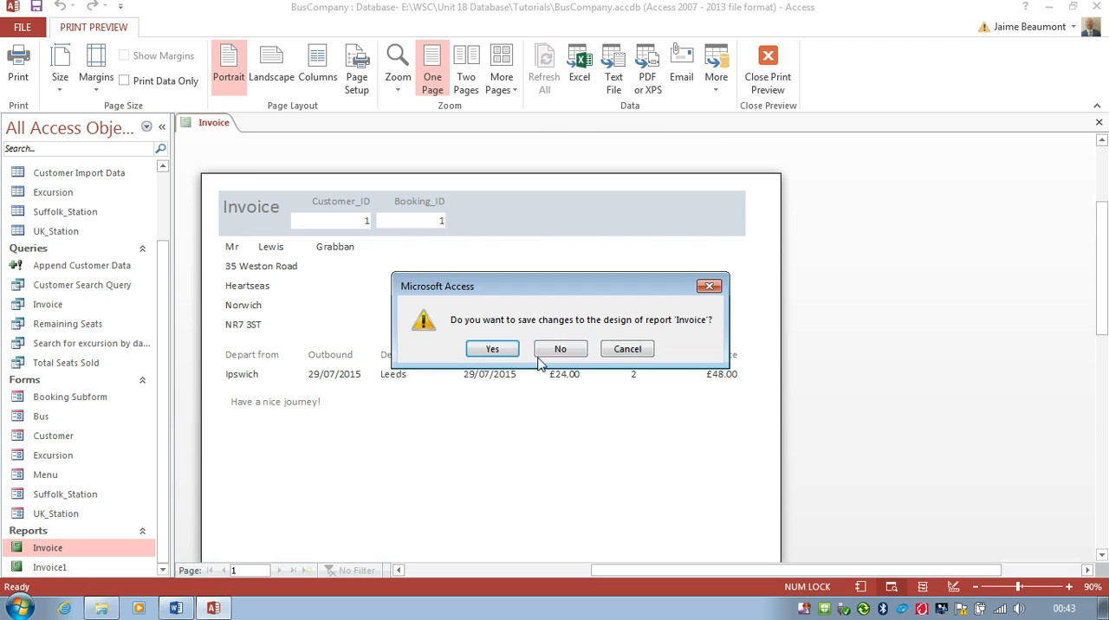
{"action": "left_click", "coordinate": [499, 354]}
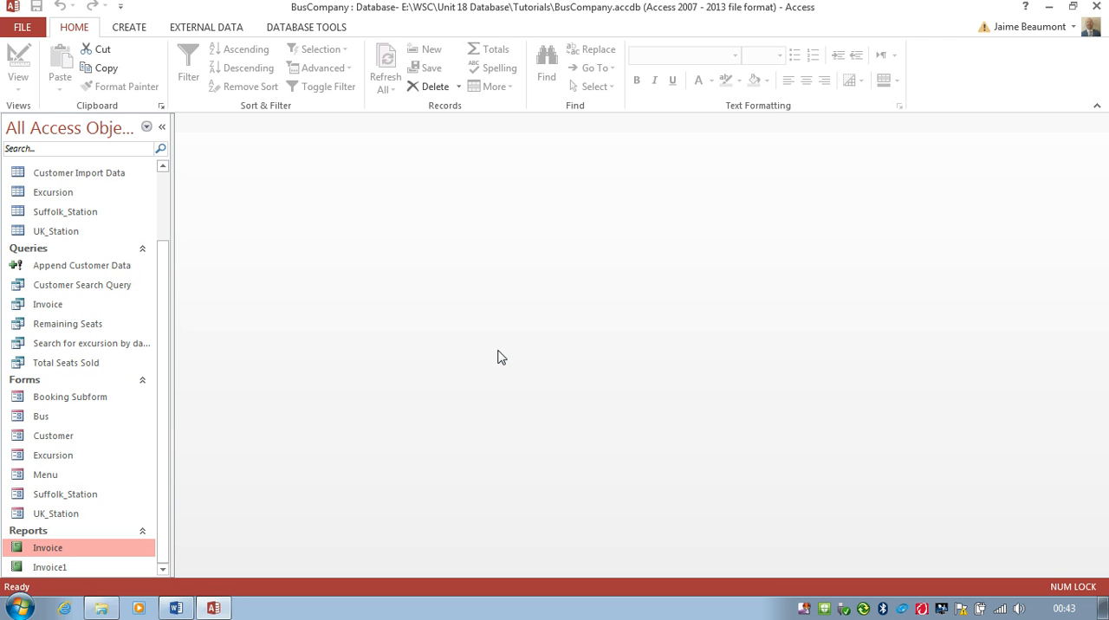